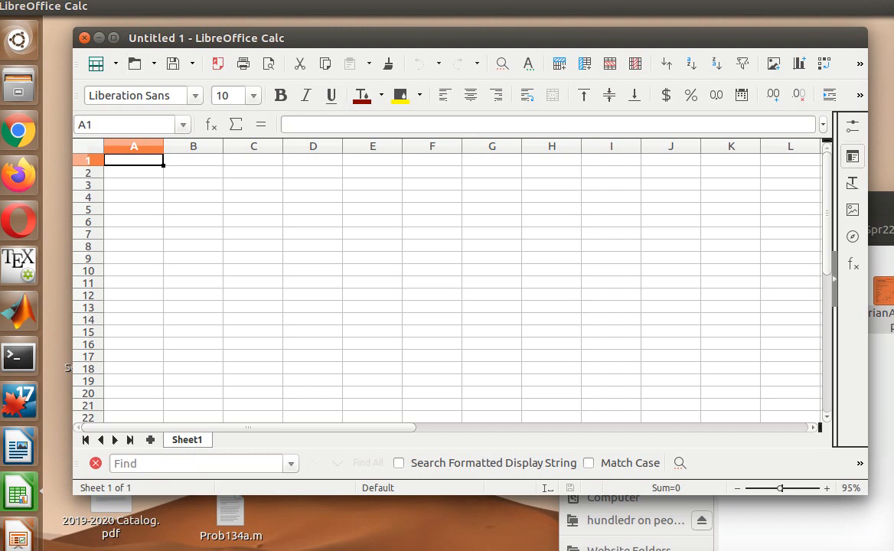
# - Switch from the blank Untitled 1 Calc sheet to the Image Viewer
pyautogui.hotkey('alt', 'Tab')
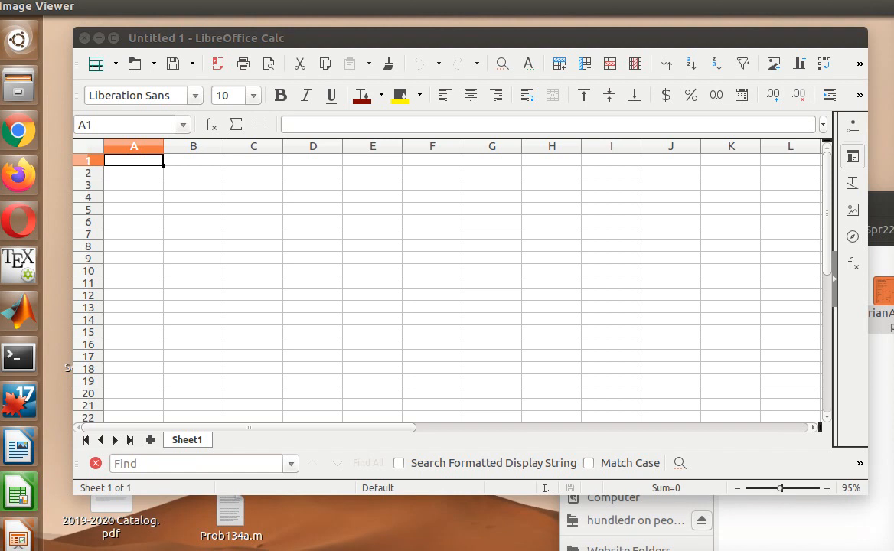
pyautogui.moveTo(893, 105); pyautogui.dragTo(773, 103)
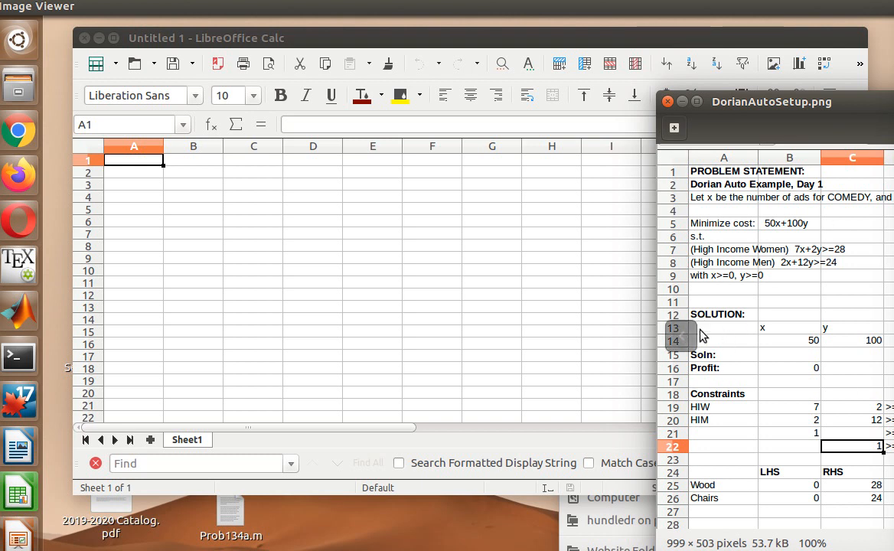
pyautogui.moveTo(772, 102); pyautogui.dragTo(893, 92)
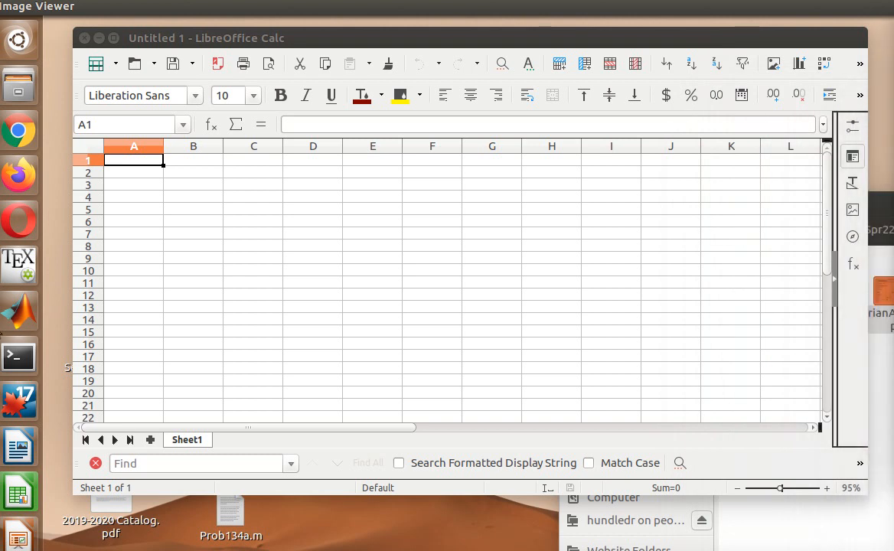
# - Enter the column headings x in B13 and y in C13
pyautogui.click(118, 310)
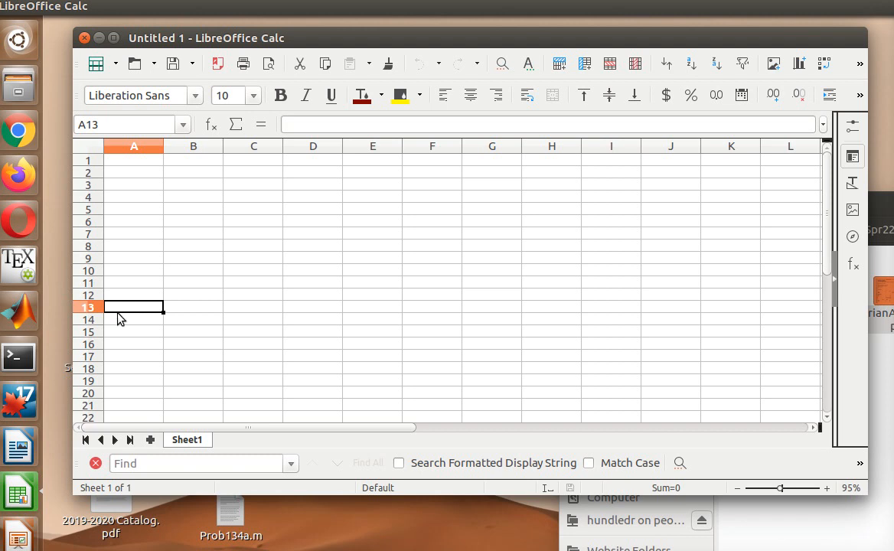
pyautogui.click(196, 313)
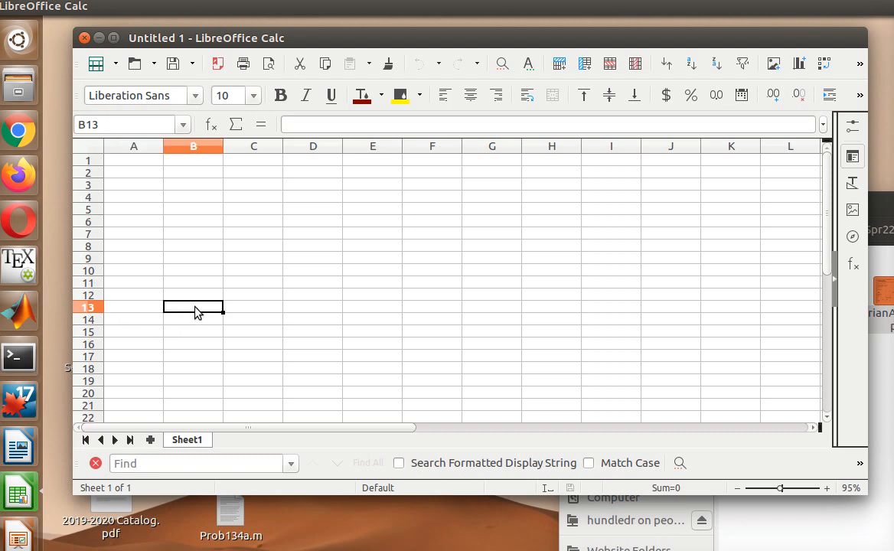
pyautogui.write('x')
pyautogui.click(268, 314)
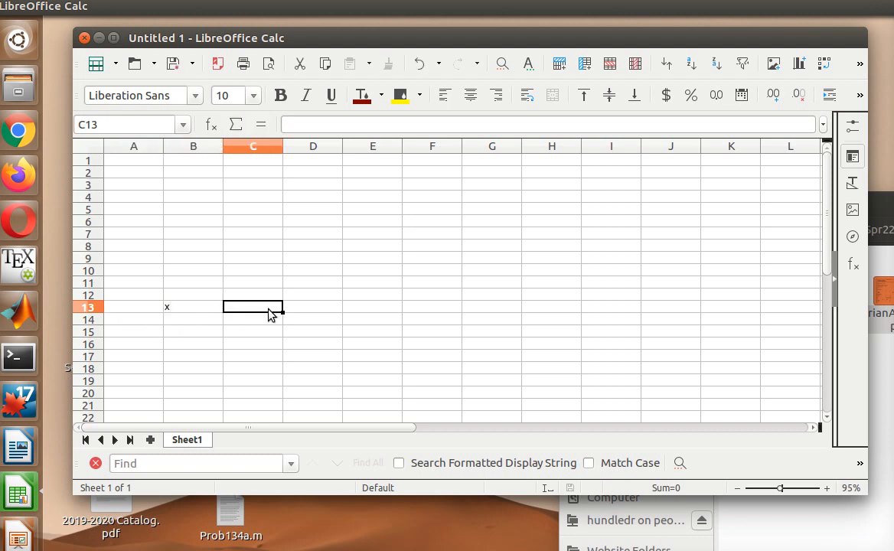
pyautogui.write('y')
pyautogui.click(213, 323)
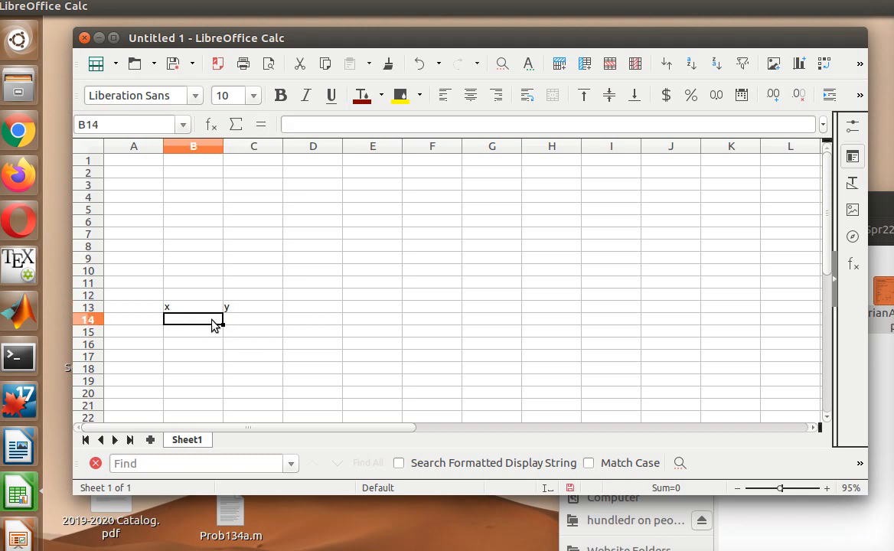
# - Fill row 14 with the label Coefs and cost coefficients 50 and 100
pyautogui.press('Left')
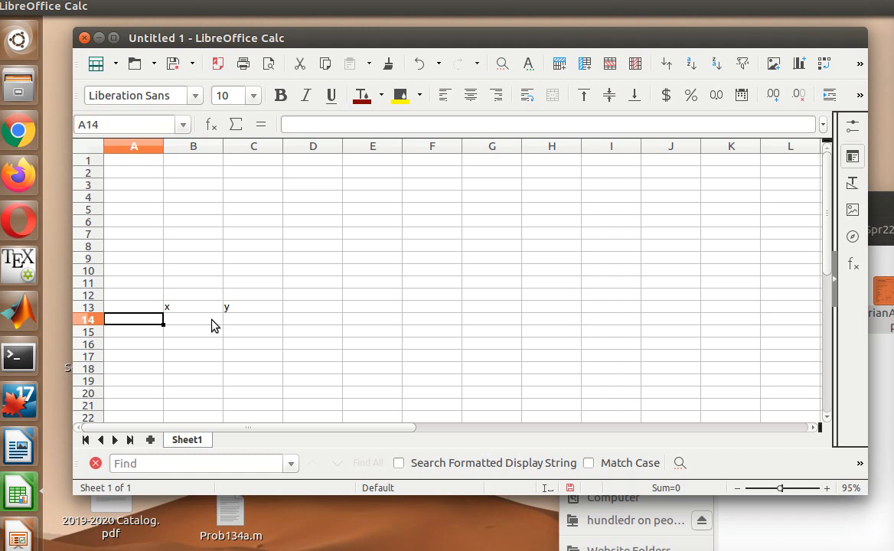
pyautogui.write('Coefs')
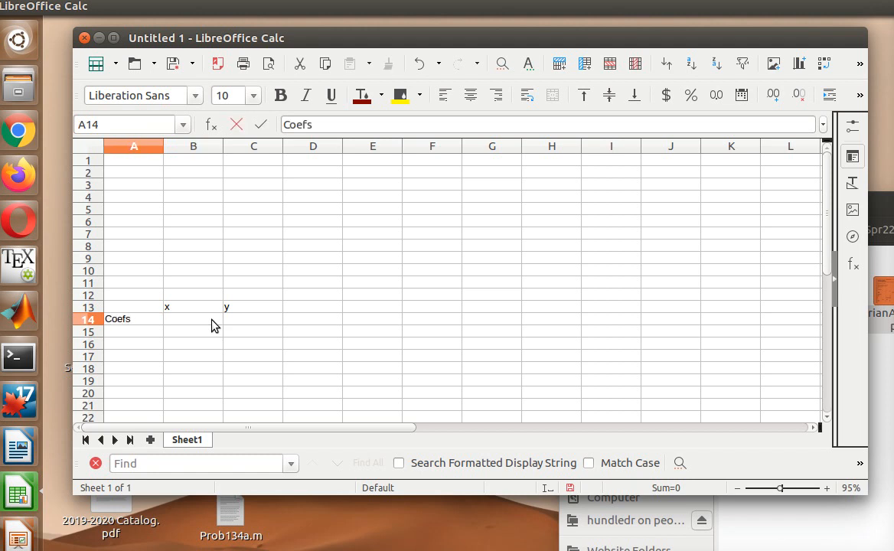
pyautogui.press('Tab')
pyautogui.write('50')
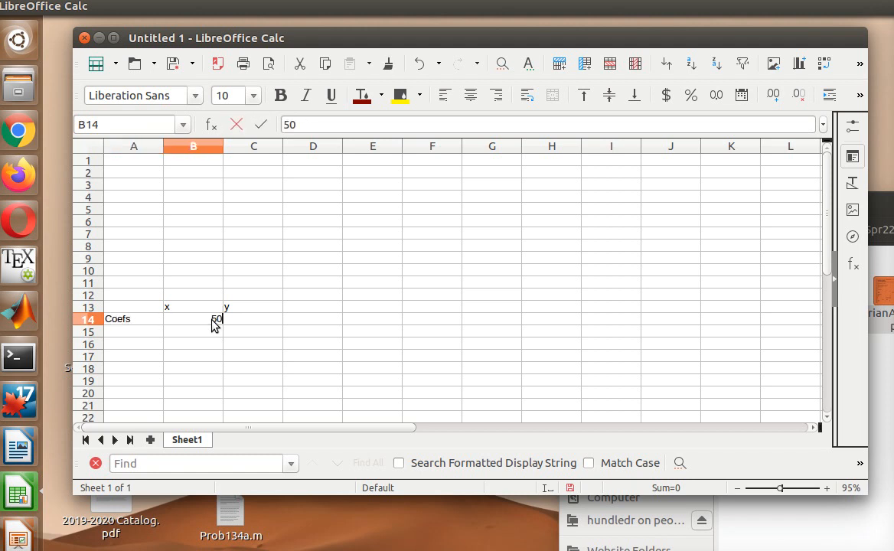
pyautogui.press('Tab')
pyautogui.write('100')
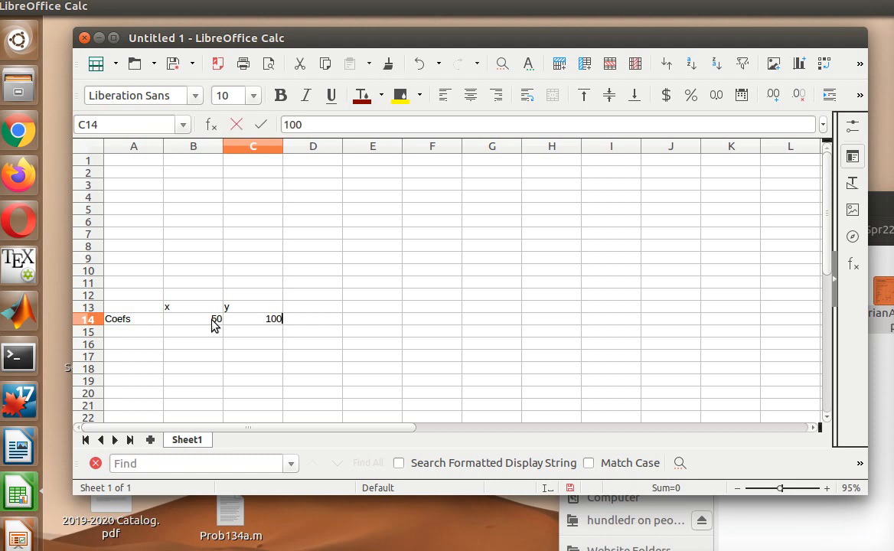
pyautogui.press('Return')
# - Label cell A15 as Soln, correcting the misspelled entry
pyautogui.press('Left')
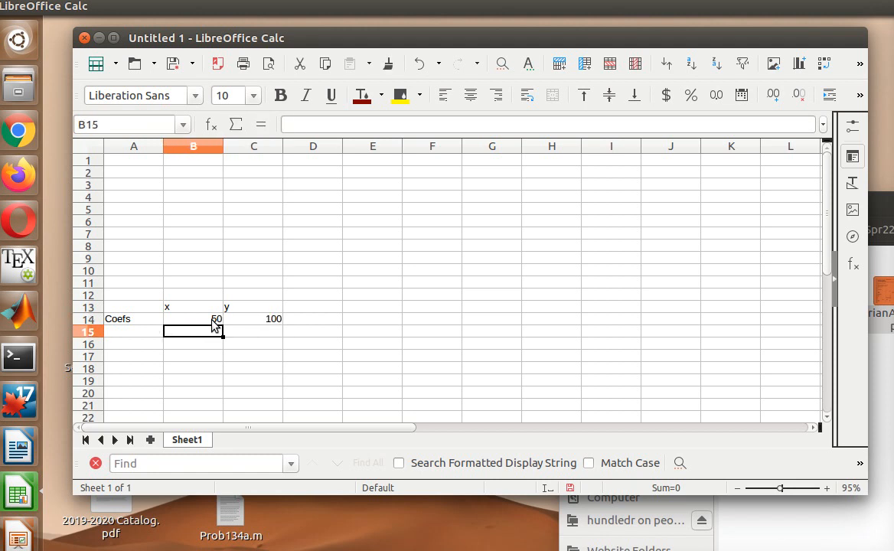
pyautogui.click(148, 335)
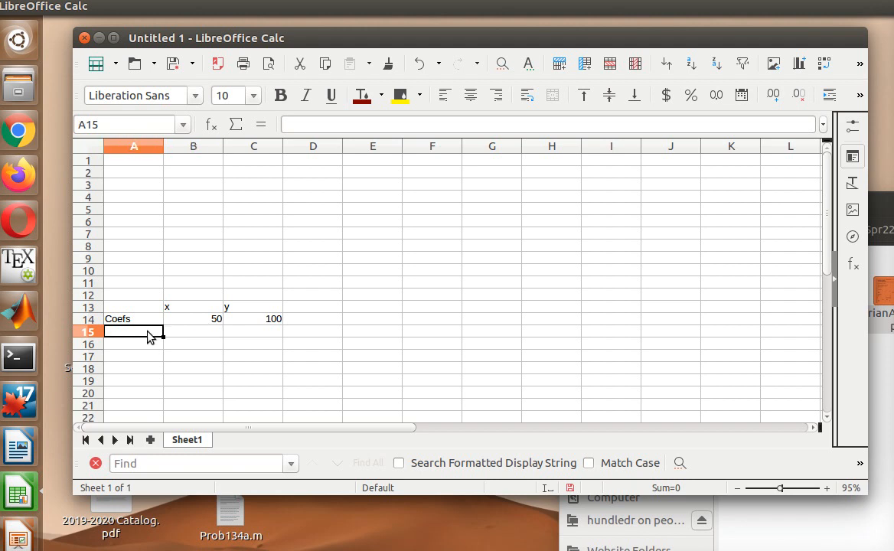
pyautogui.write('solutio')
pyautogui.press('BackSpace')
pyautogui.press('BackSpace')
pyautogui.press('BackSpace')
pyautogui.press('BackSpace')
pyautogui.press('BackSpace')
pyautogui.press('BackSpace')
pyautogui.press('BackSpace')
pyautogui.write('Solu')
pyautogui.write('n')
pyautogui.press('BackSpace')
pyautogui.press('BackSpace')
pyautogui.write('n')
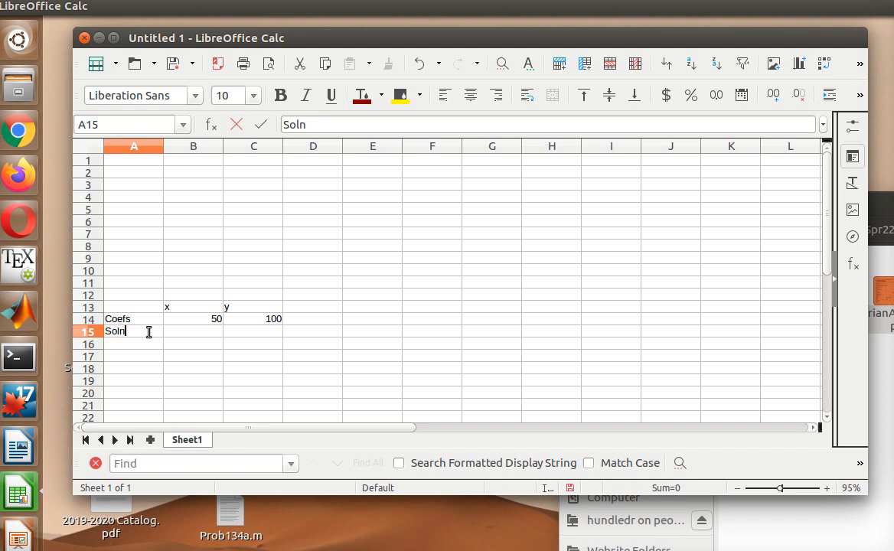
pyautogui.press('Tab')
pyautogui.press('Right')
pyautogui.press('Left')
pyautogui.press('Right')
pyautogui.press('Left')
pyautogui.press('Right')
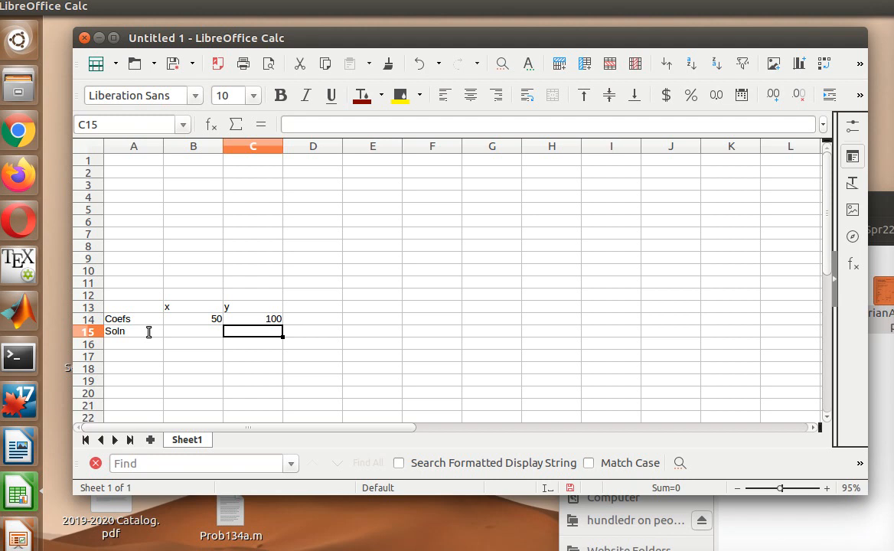
# - Label cell A16 as Cost
pyautogui.press('Down')
pyautogui.press('Left')
pyautogui.press('Left')
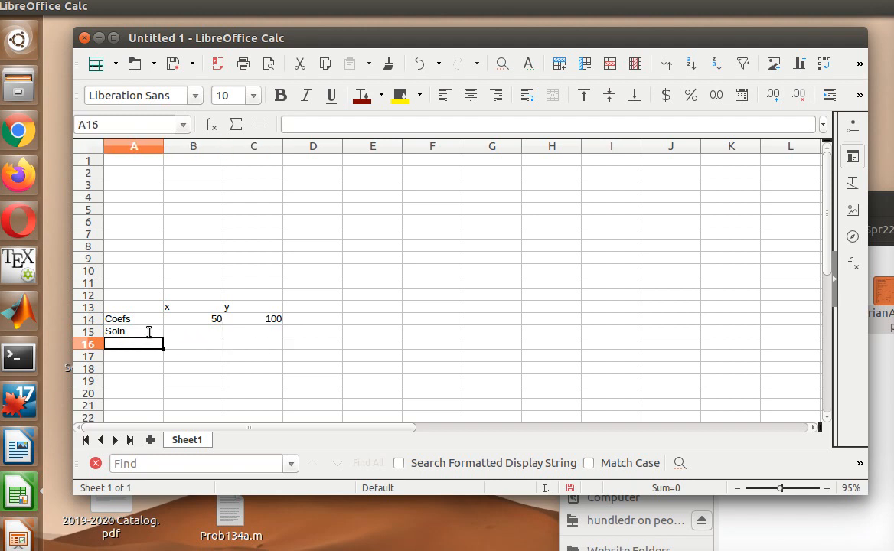
pyautogui.write('Cost')
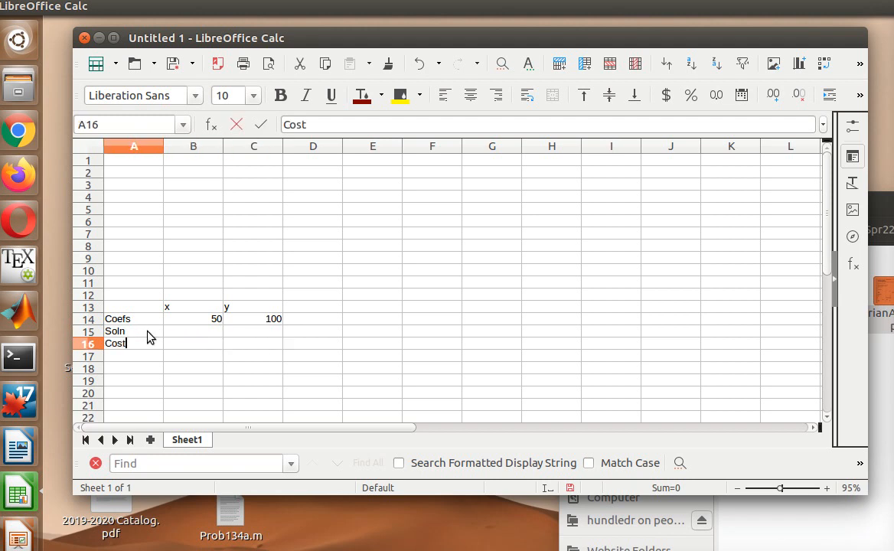
pyautogui.press('Tab')
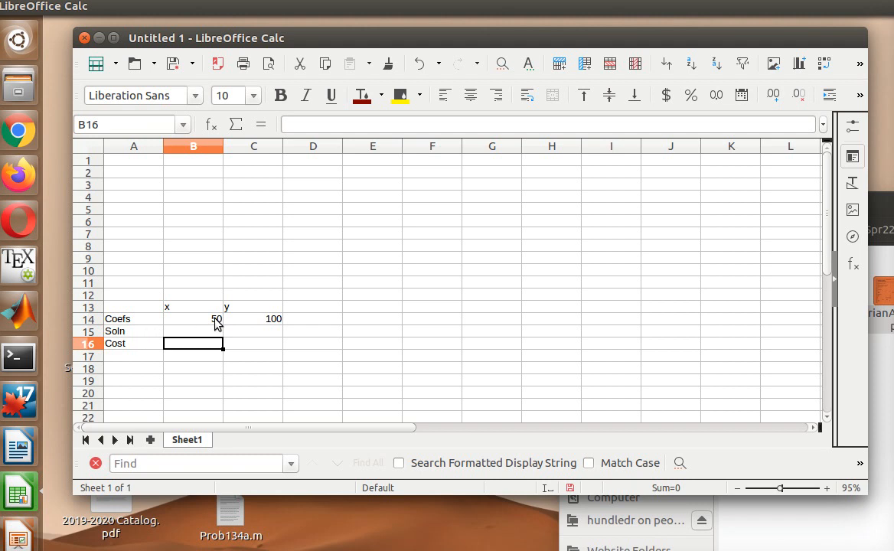
# - Enter =SUMPRODUCT(B14:C14,B15:C15) in B16 to compute the total cost
pyautogui.click(300, 122)
pyautogui.write('=')
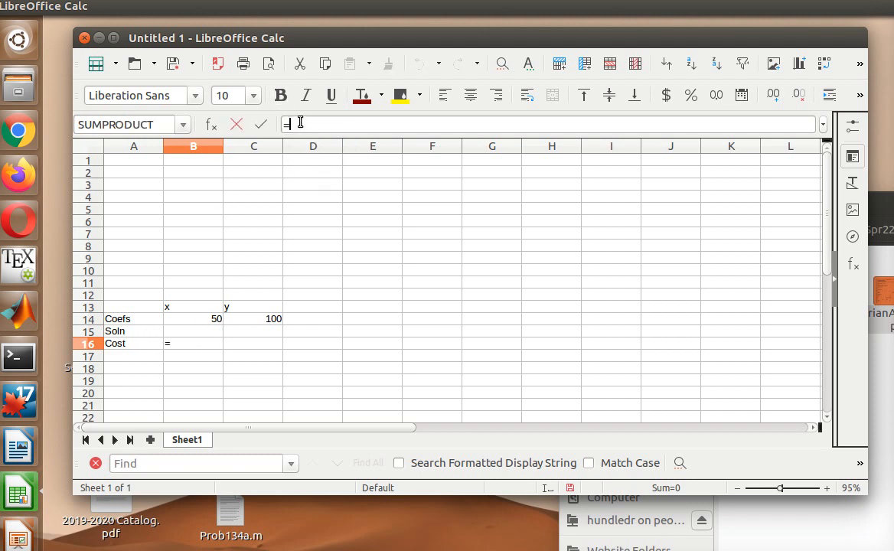
pyautogui.write('SUMPRODUC')
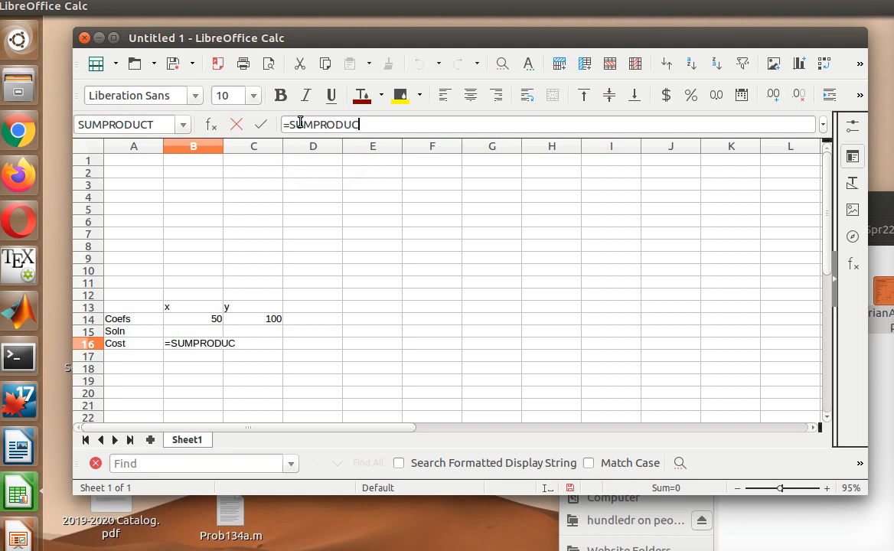
pyautogui.write('T(')
pyautogui.write('$B$')
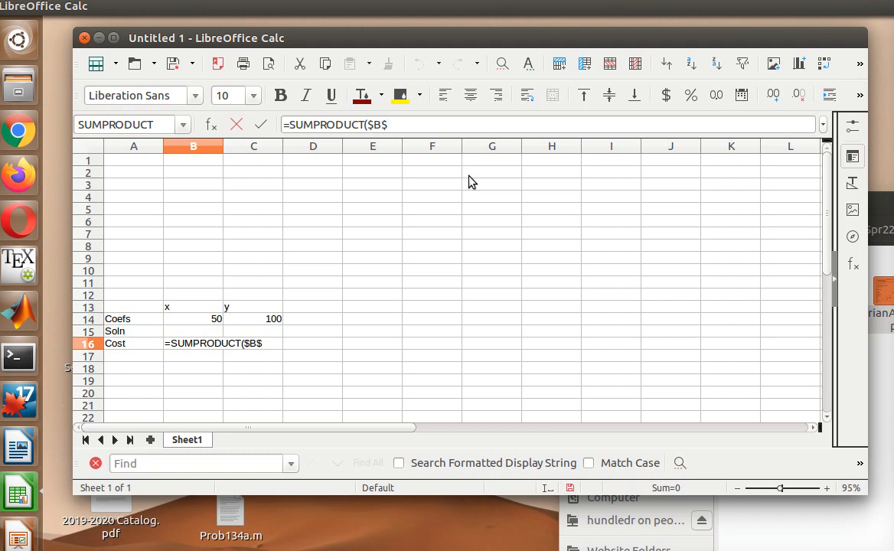
pyautogui.press('BackSpace')
pyautogui.press('BackSpace')
pyautogui.press('BackSpace')
pyautogui.write('B14:C14')
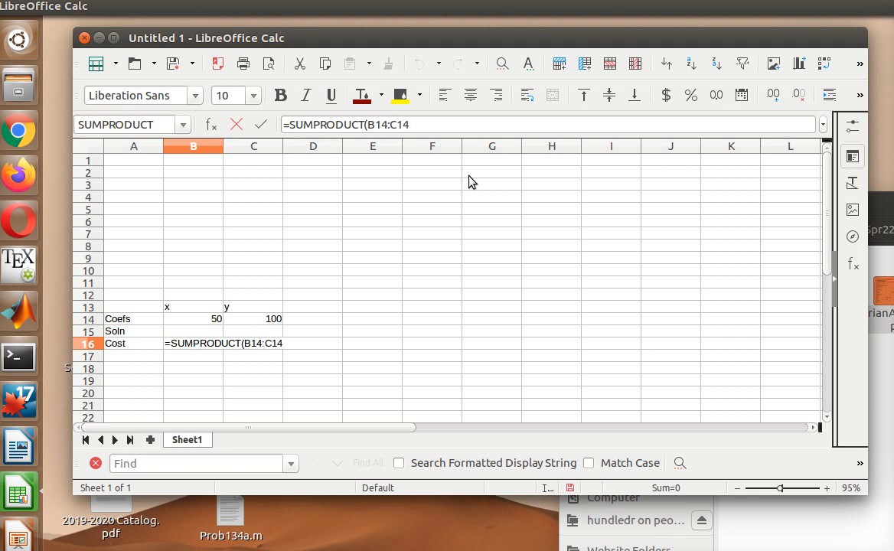
pyautogui.write(',B15:C15)')
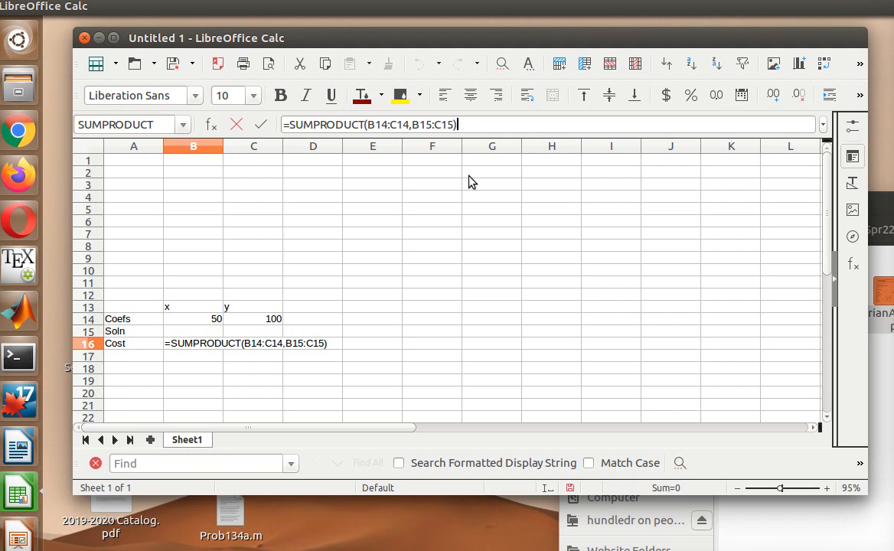
pyautogui.press('Return')
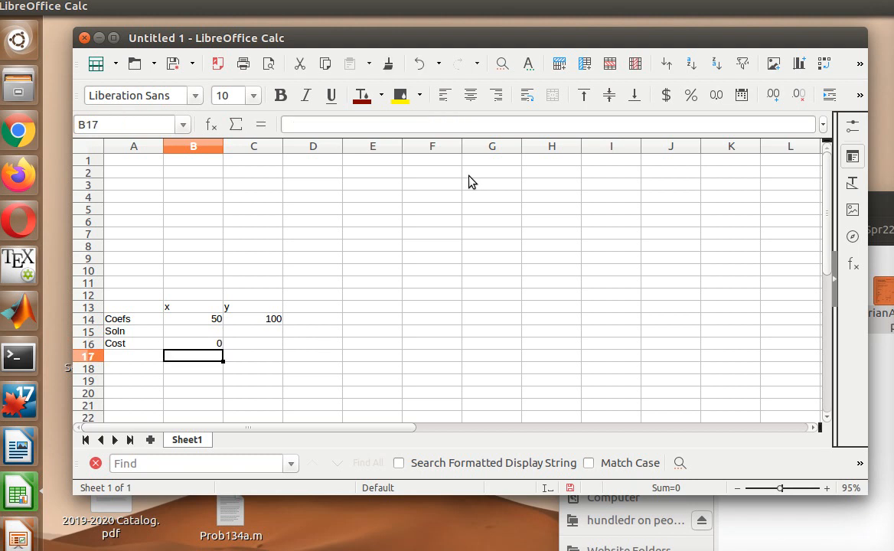
# - Label A18 Constraints and enter the first constraint 7, 2, >=, 28 in B18:E18
pyautogui.click(129, 371)
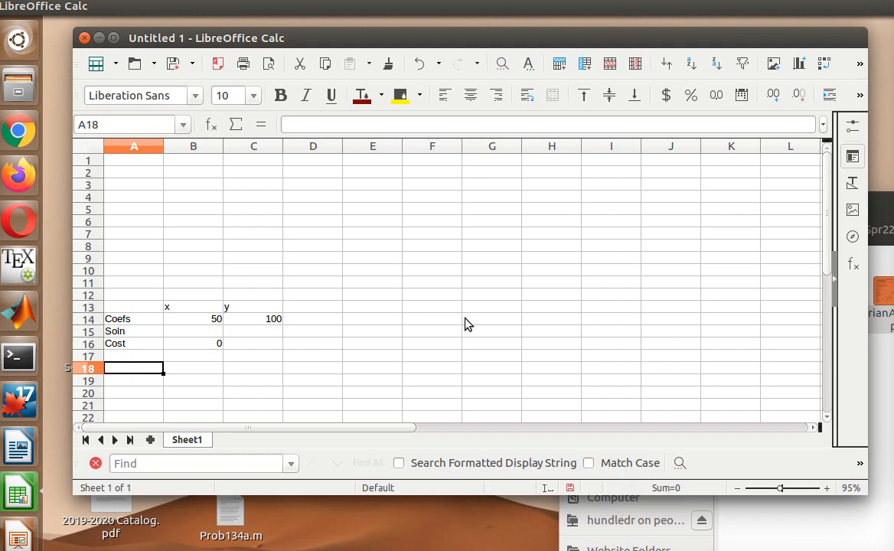
pyautogui.write('Constraints')
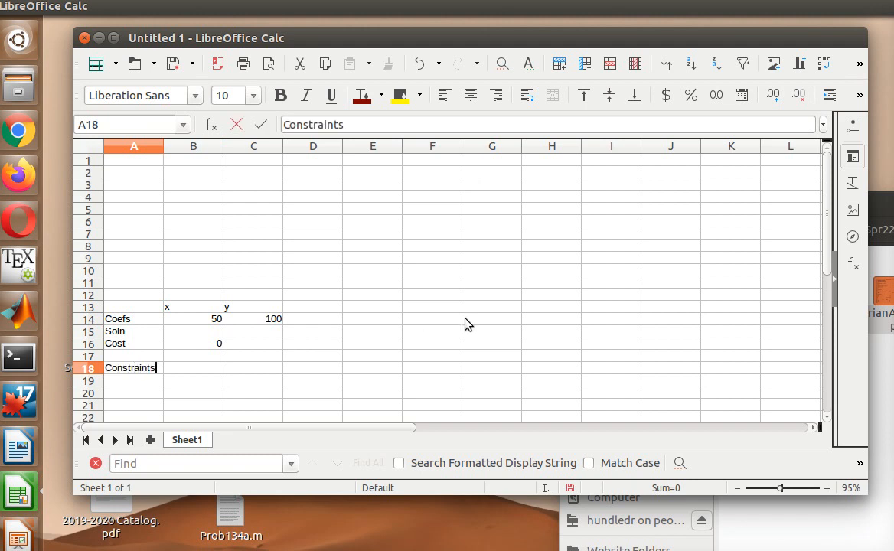
pyautogui.press('Tab')
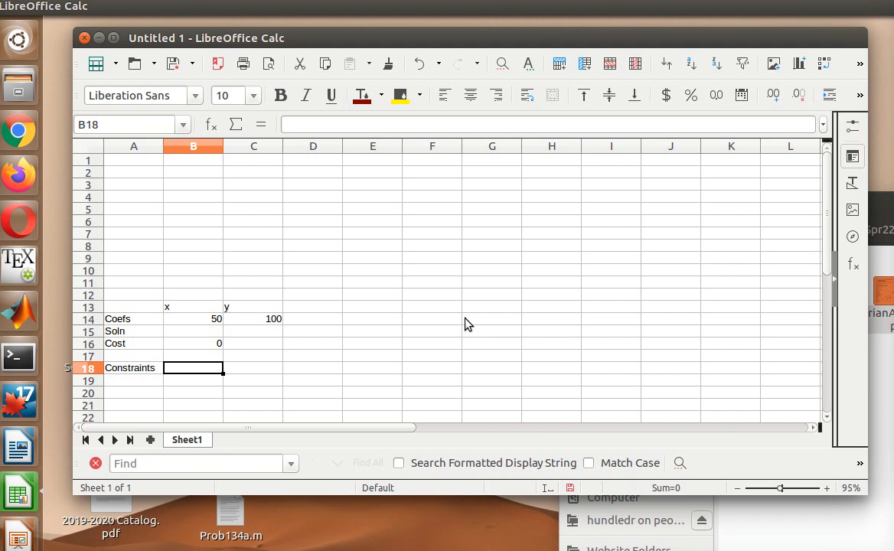
pyautogui.write('7')
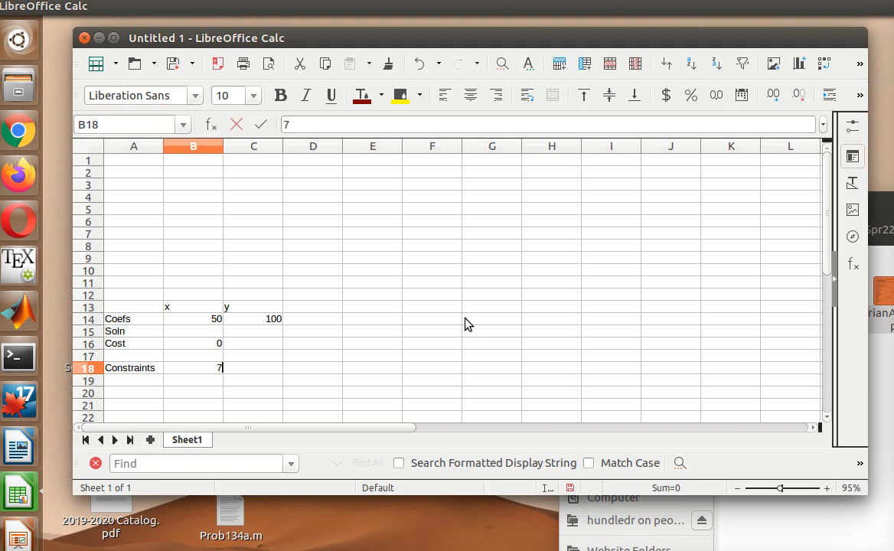
pyautogui.press('Tab')
pyautogui.write('2')
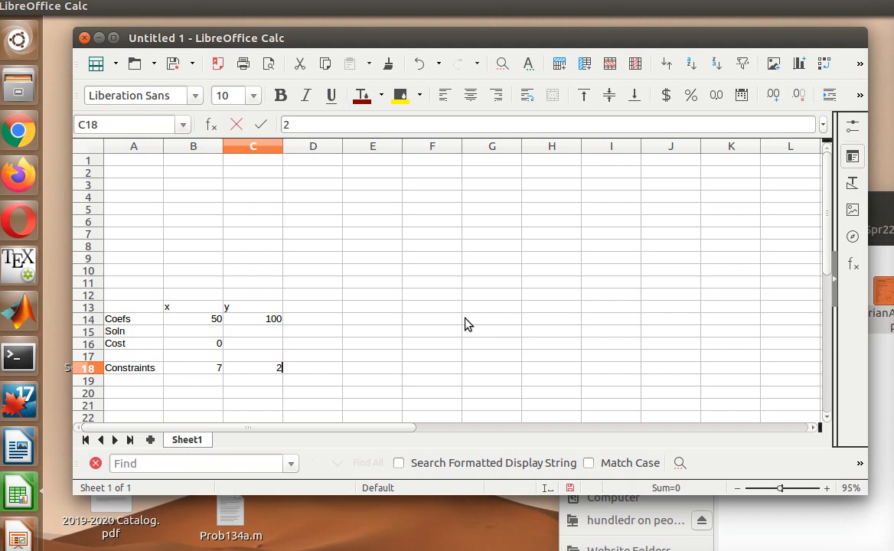
pyautogui.press('Tab')
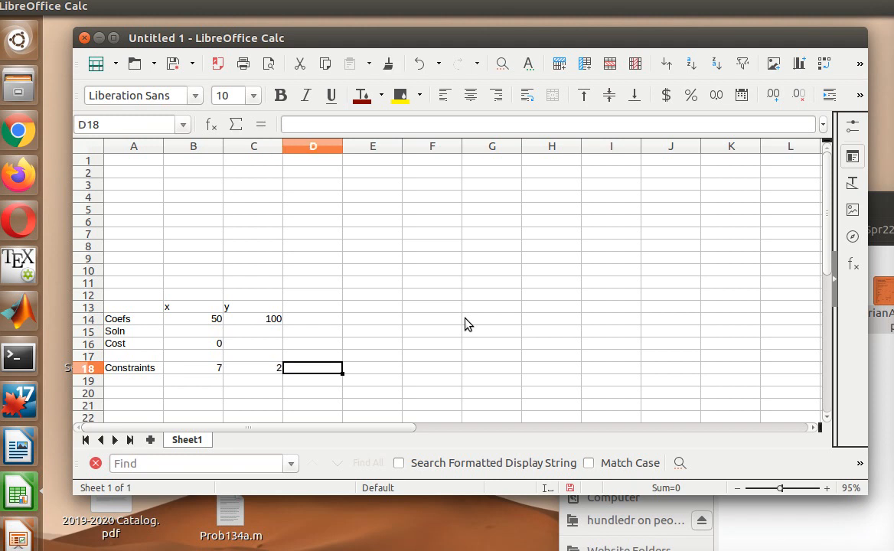
pyautogui.write('>')
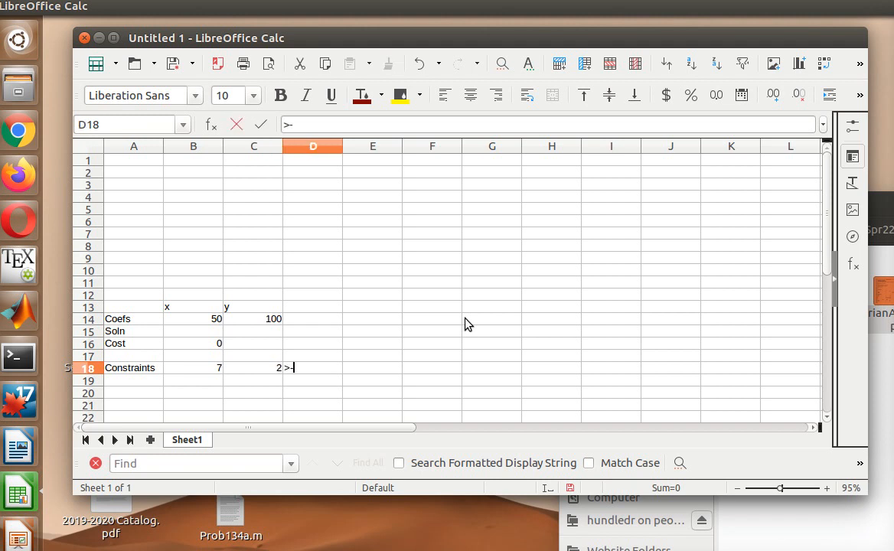
pyautogui.write('=')
pyautogui.press('Tab')
pyautogui.write('28')
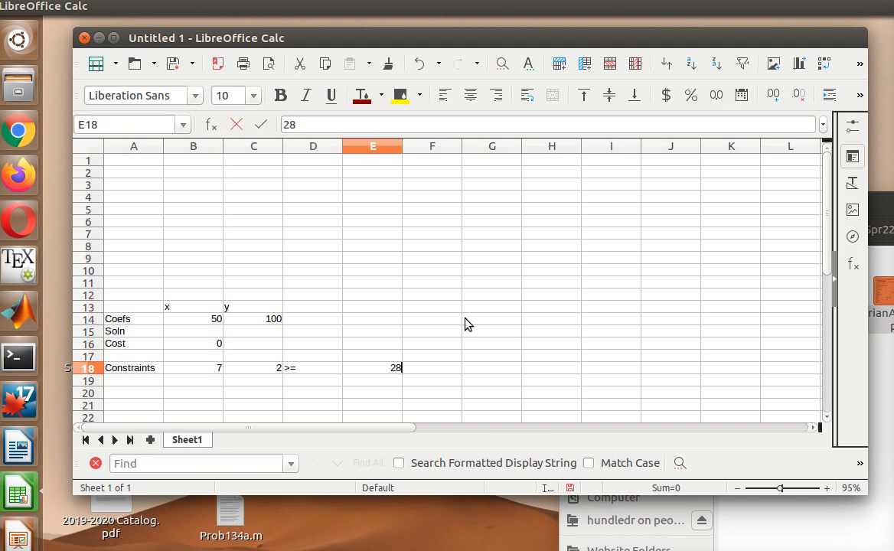
pyautogui.press('Return')
# - Enter the second constraint 2, 12, >=, 24 in B19:E19
pyautogui.press('Left')
pyautogui.press('Left')
pyautogui.press('Left')
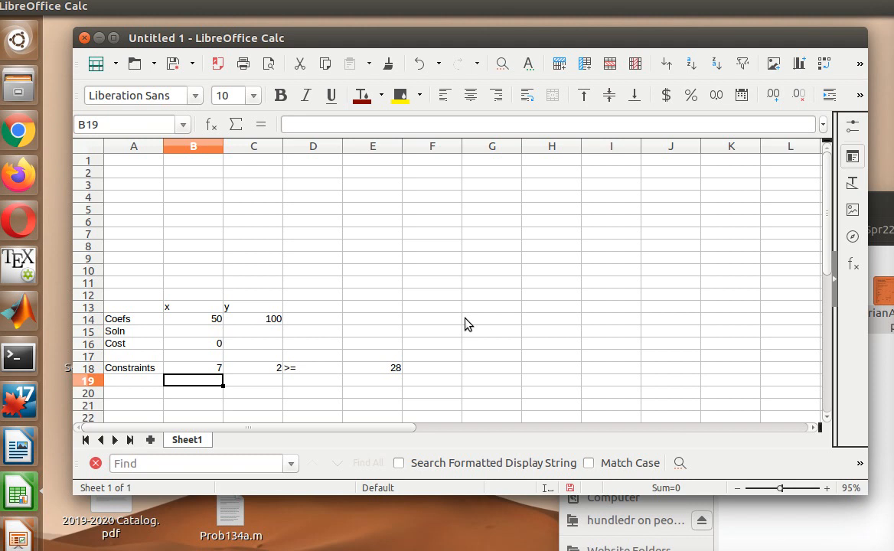
pyautogui.write('2')
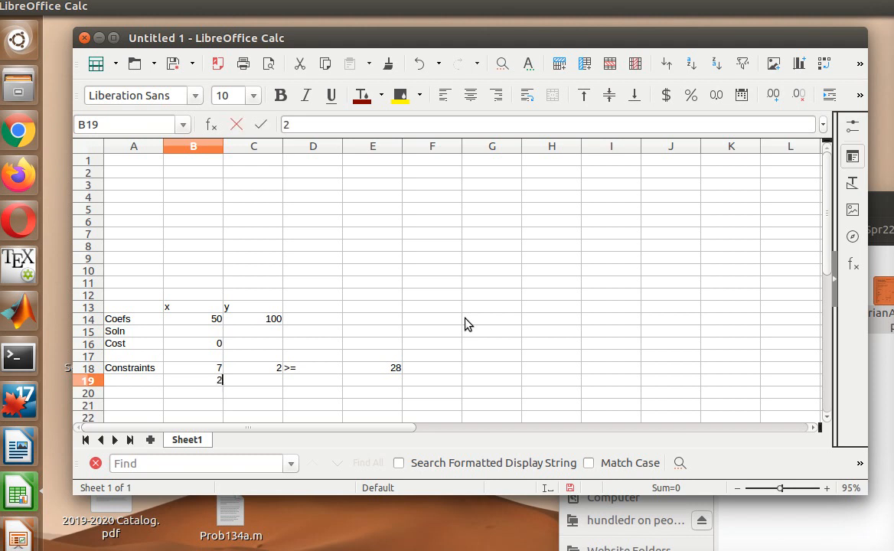
pyautogui.press('Tab')
pyautogui.write('12')
pyautogui.press('Tab')
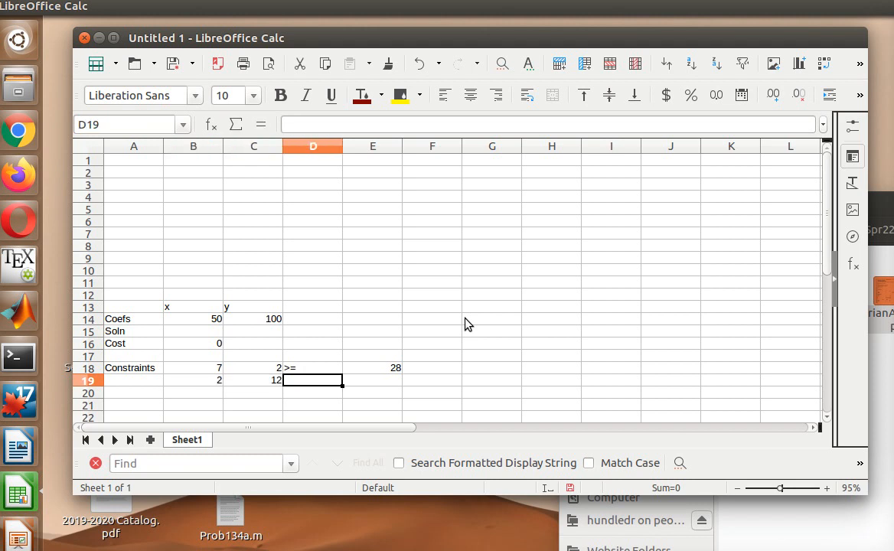
pyautogui.write('>=')
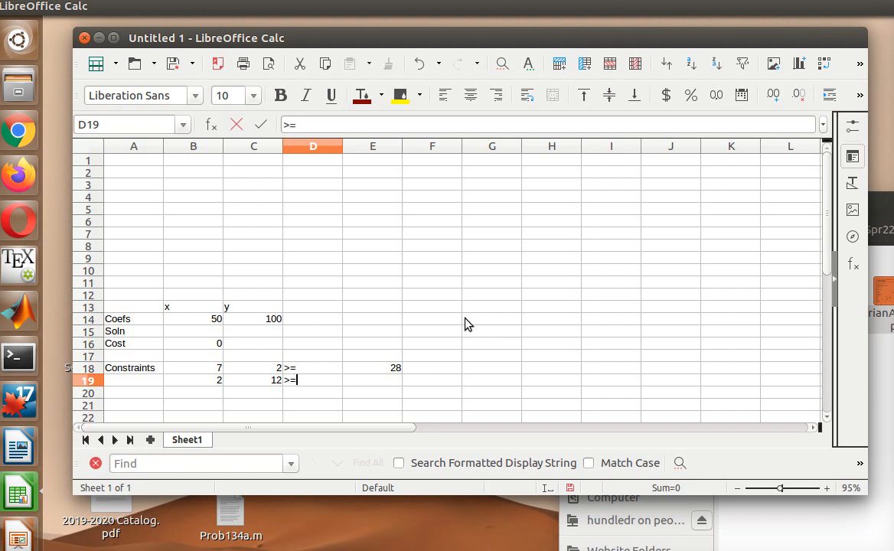
pyautogui.press('Tab')
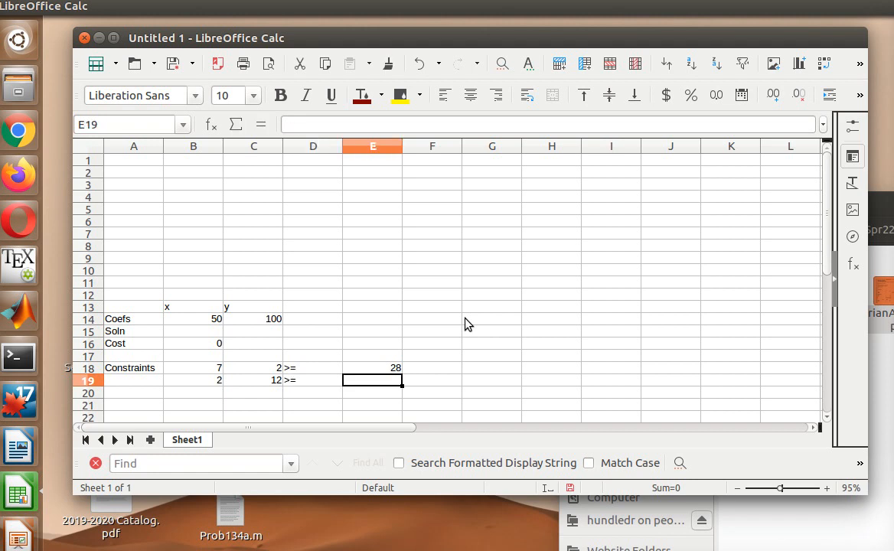
pyautogui.write('24')
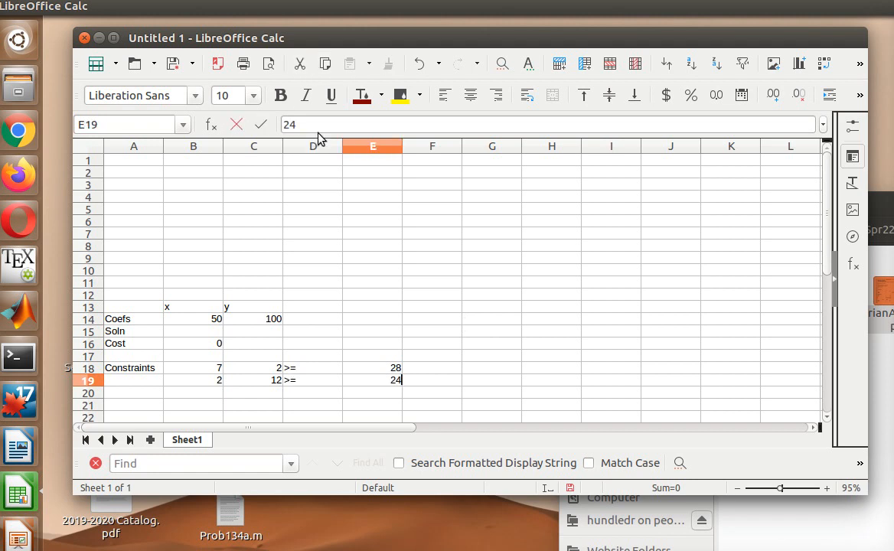
# - Narrow column D to fit the >= signs
pyautogui.click(334, 146)
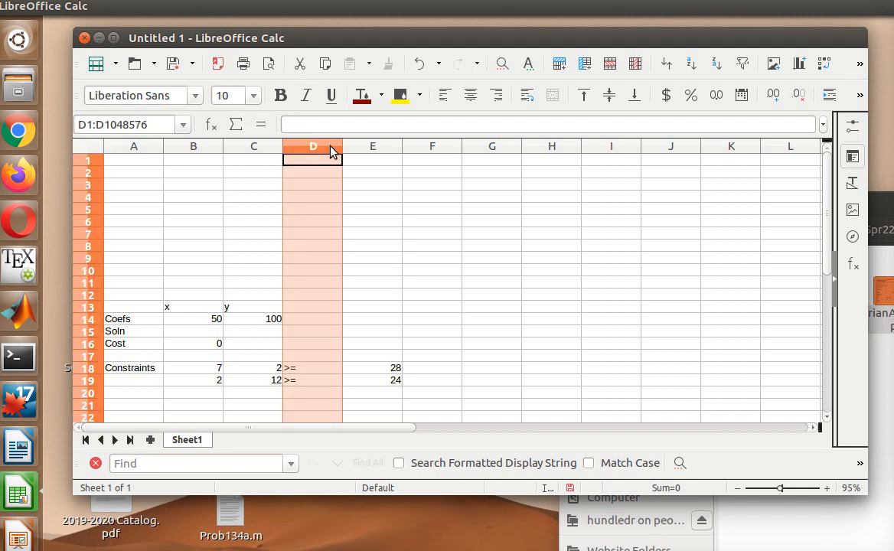
pyautogui.moveTo(342, 145); pyautogui.dragTo(306, 157)
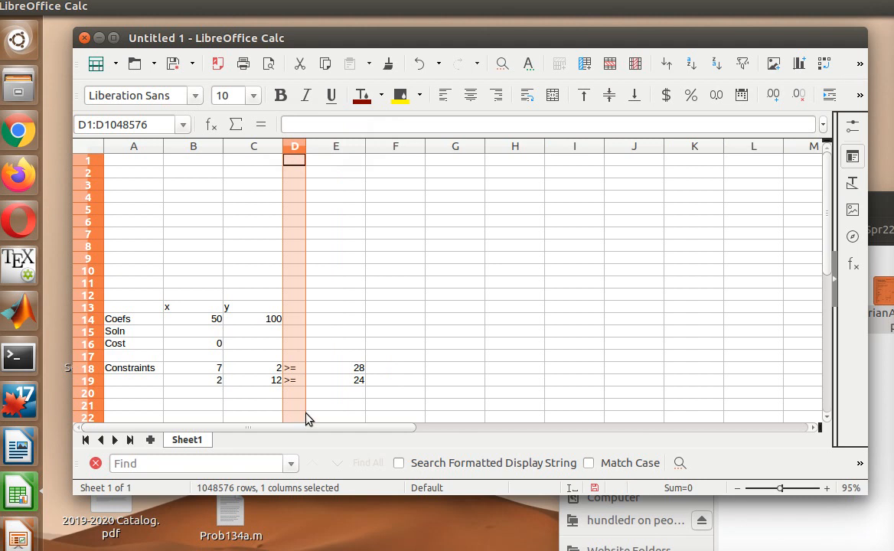
pyautogui.click(321, 384)
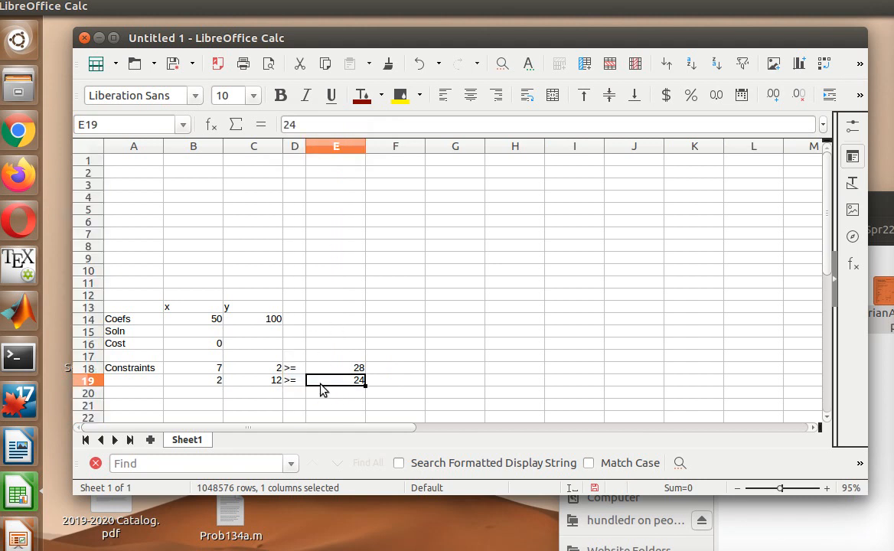
pyautogui.click(211, 394)
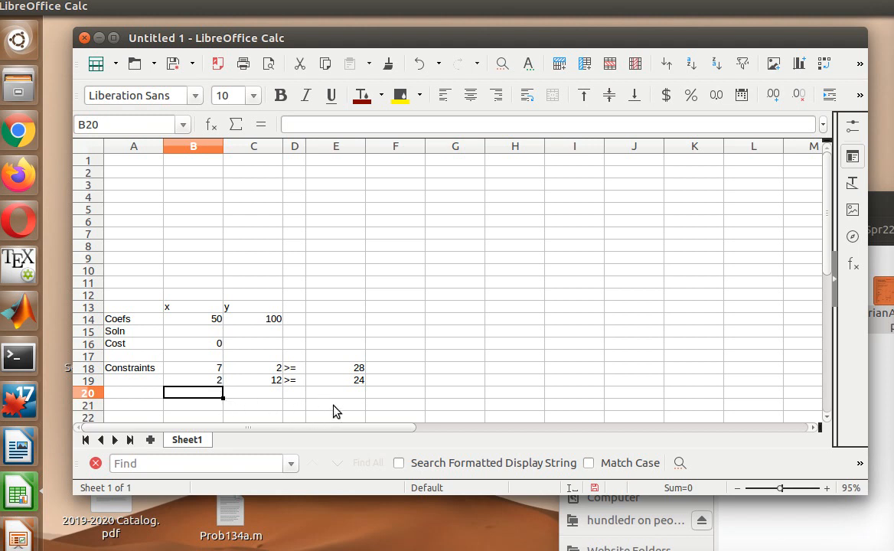
# - Add the headings LHS in B21 and RHS in C21 below the constraints
pyautogui.scroll(-2, 335, 409)
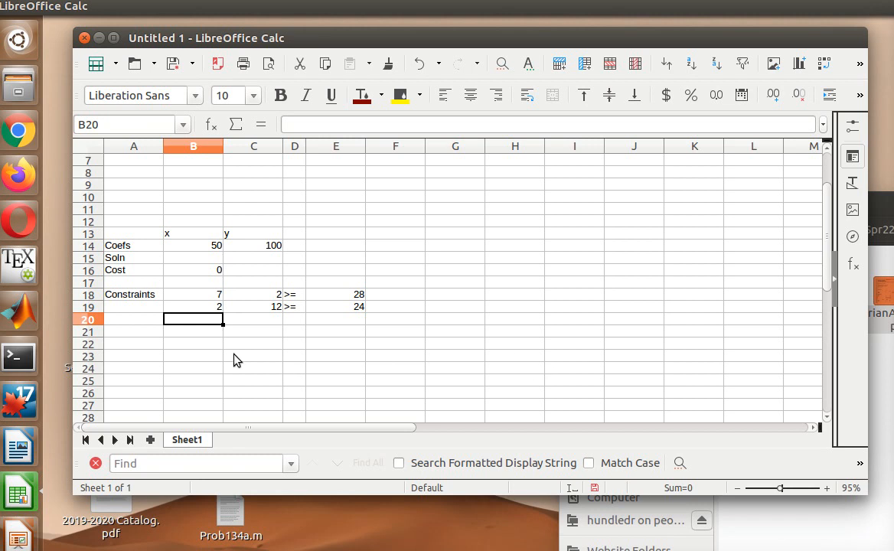
pyautogui.click(148, 336)
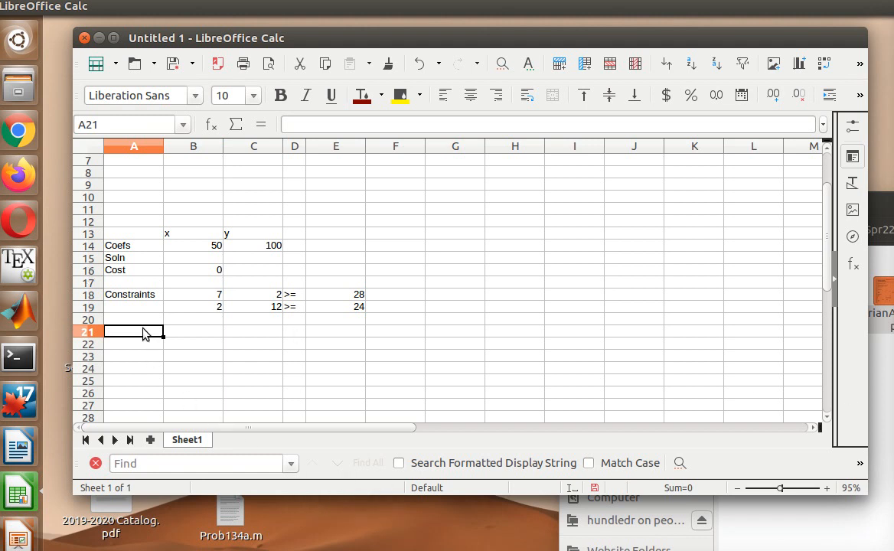
pyautogui.click(206, 336)
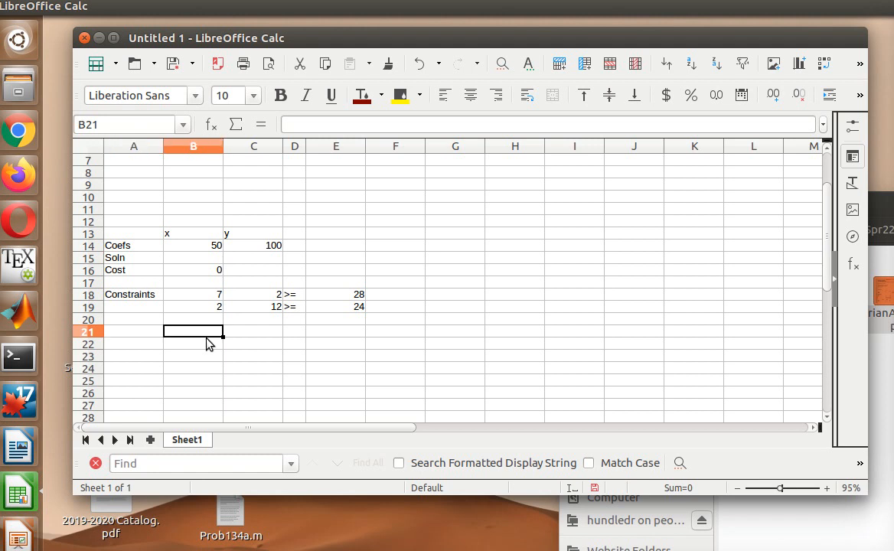
pyautogui.write('LHS')
pyautogui.press('Tab')
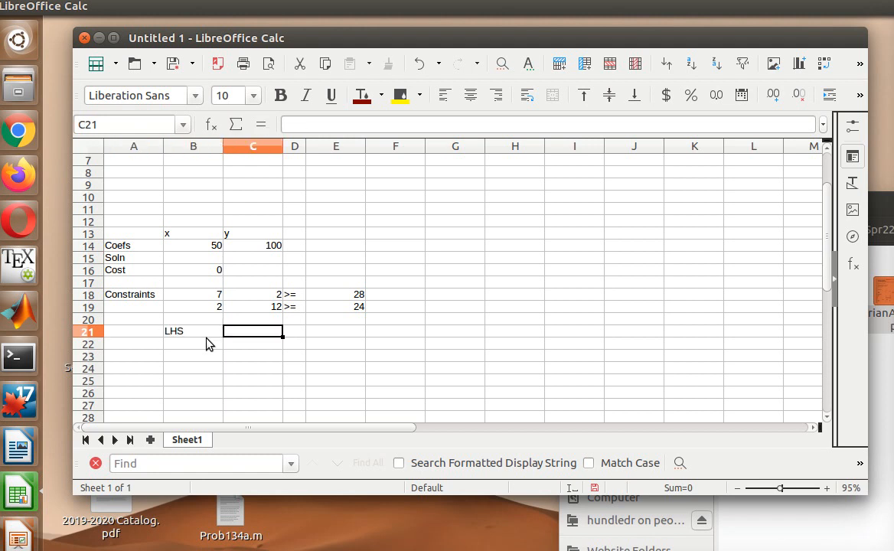
pyautogui.write('RHS')
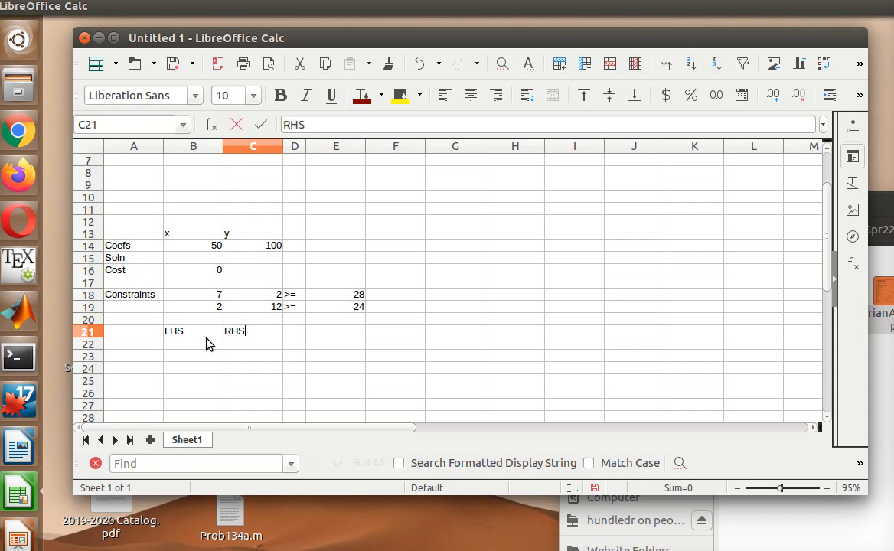
pyautogui.press('Return')
pyautogui.click(207, 344)
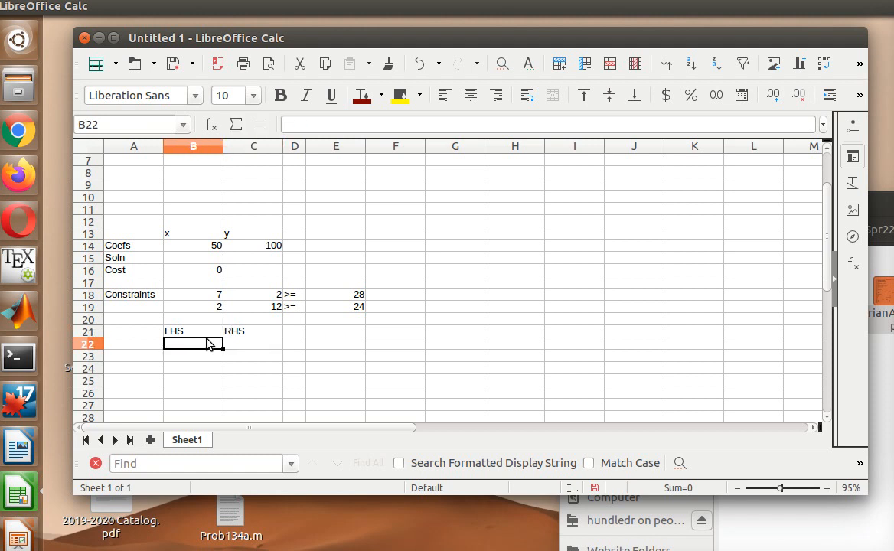
# - Enter a SUMPRODUCT of B15:C15 and B18,C18 in B22, which returns #VALUE!
pyautogui.write('=')
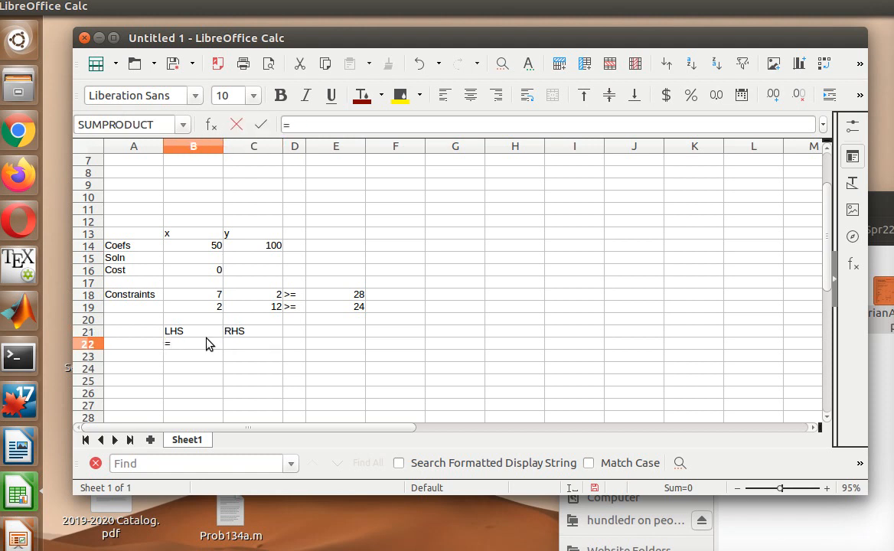
pyautogui.write('SUMPRODUC')
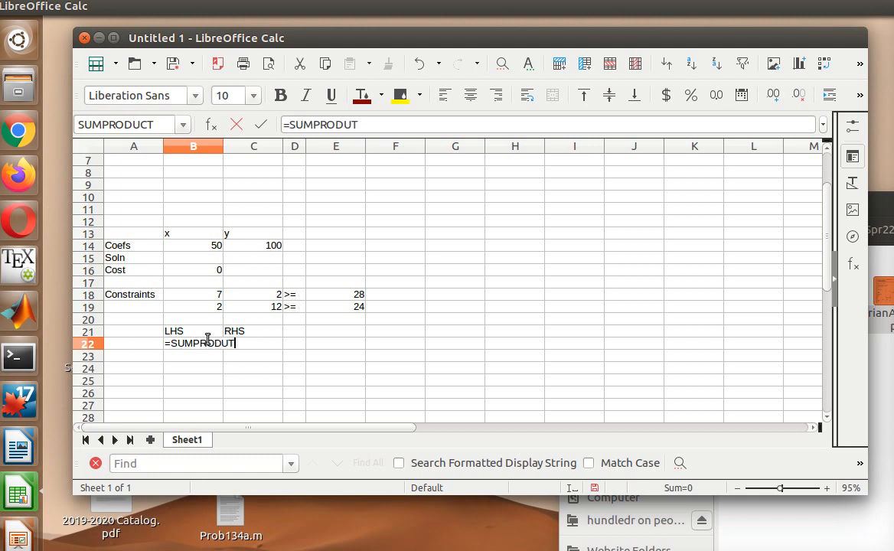
pyautogui.write('T(')
pyautogui.write('B15:C15,')
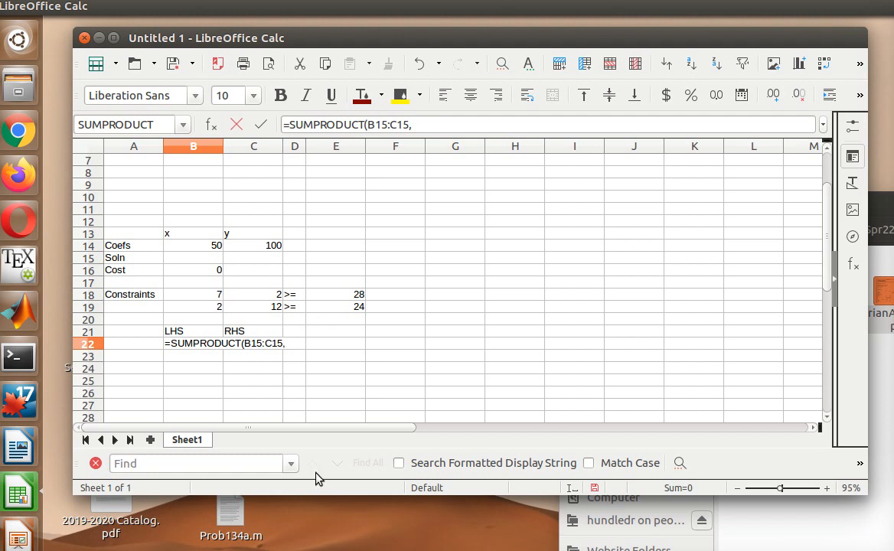
pyautogui.write('B18,C18)')
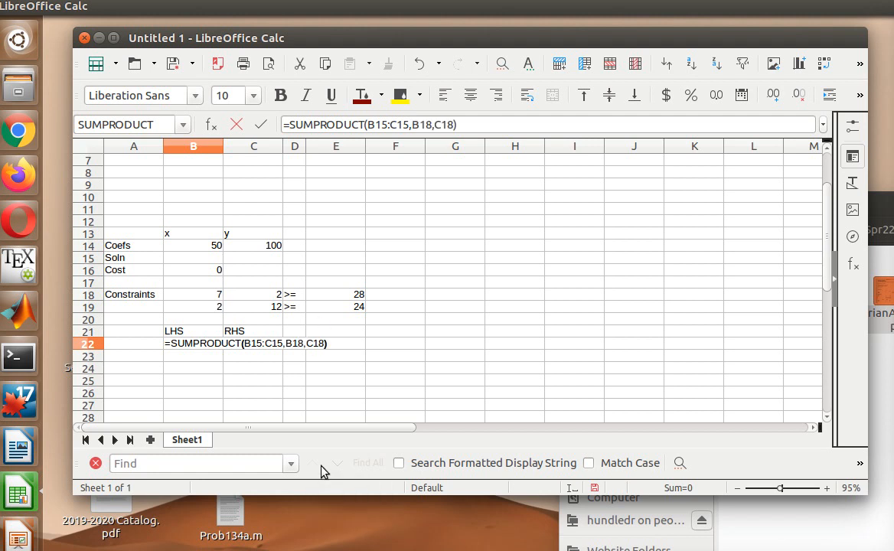
pyautogui.press('Return')
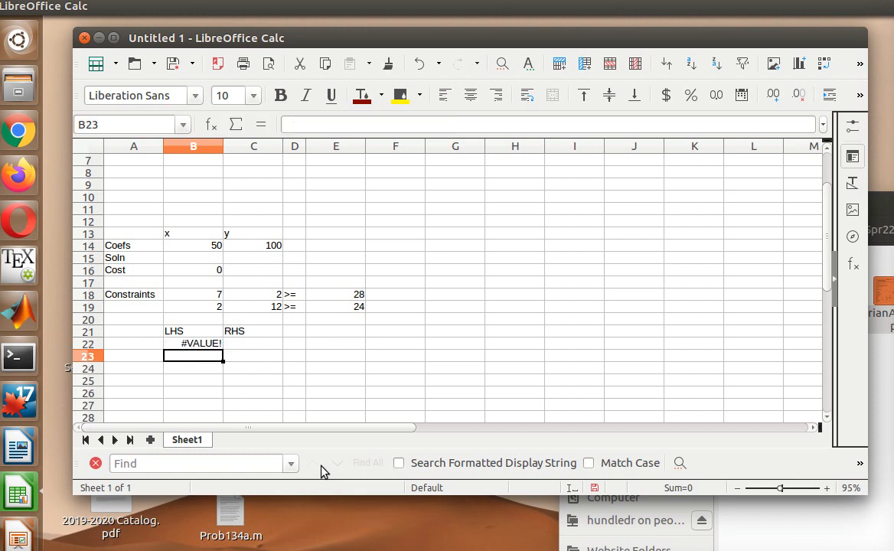
# - Correct B22's formula to =SUMPRODUCT(B15:C15,B18:C18) by replacing the comma with a colon
pyautogui.click(194, 346)
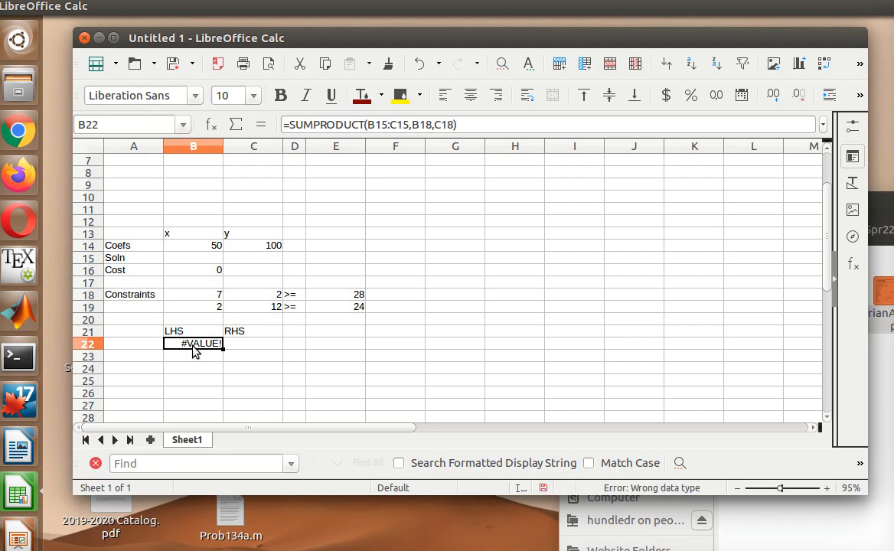
pyautogui.click(438, 124)
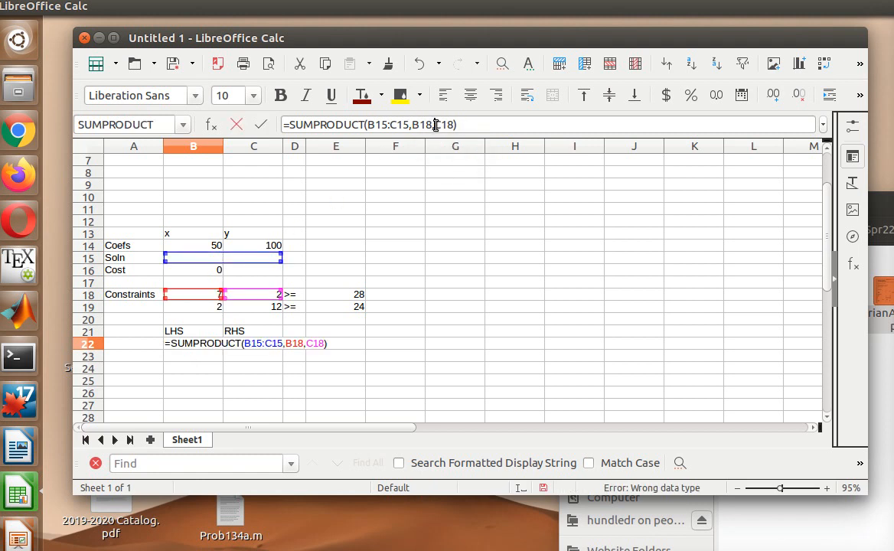
pyautogui.press('BackSpace')
pyautogui.write(':')
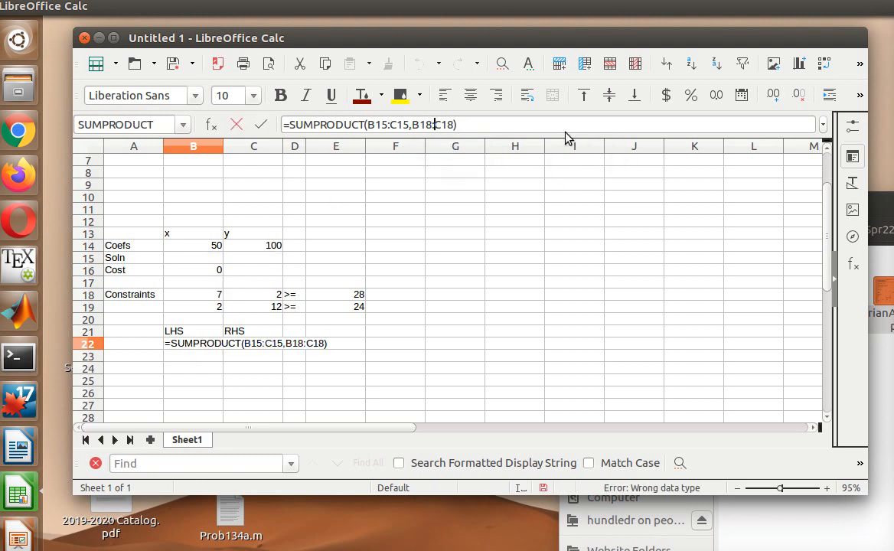
pyautogui.press('Return')
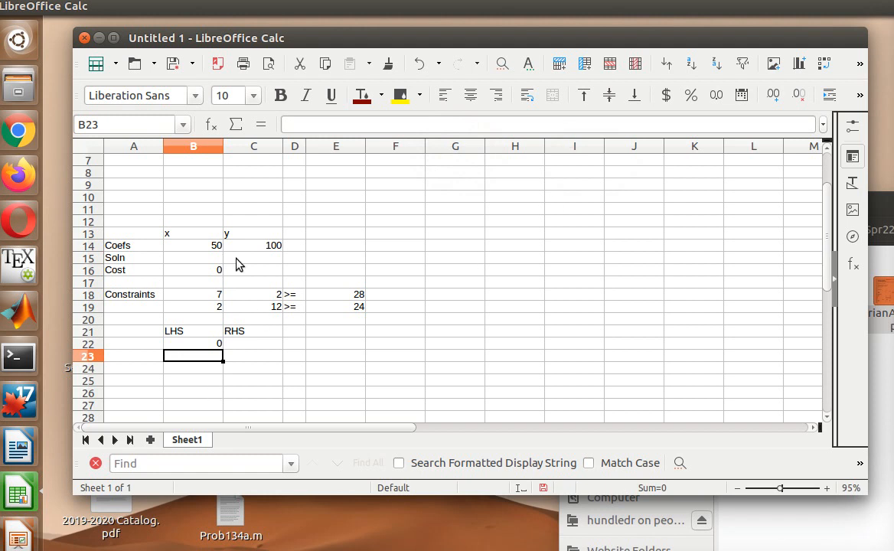
# - Set C22 to =E18 so the first constraint's RHS shows 28
pyautogui.click(238, 343)
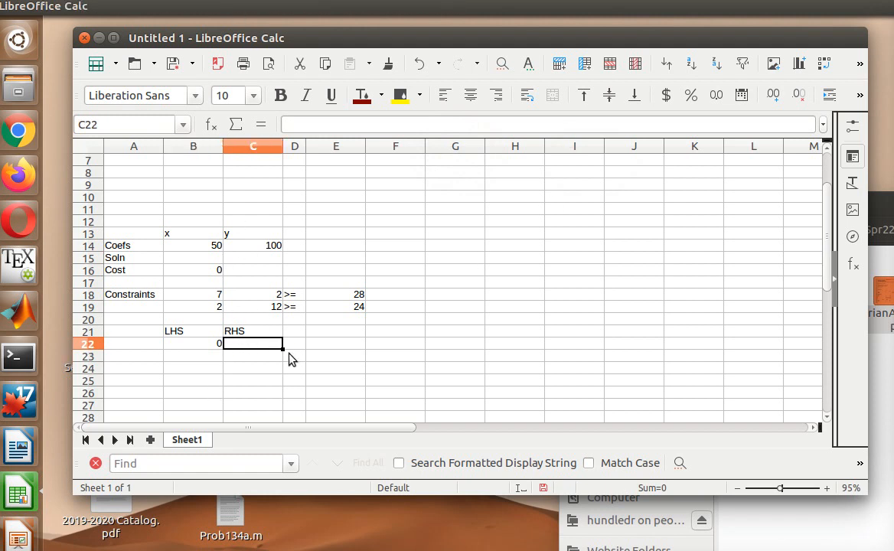
pyautogui.write('=')
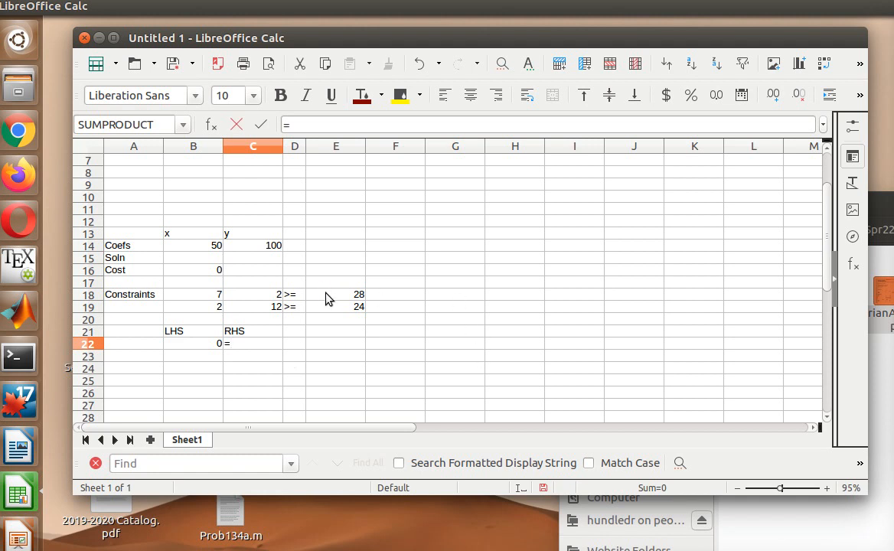
pyautogui.write('E18')
pyautogui.click(217, 358)
pyautogui.click(275, 346)
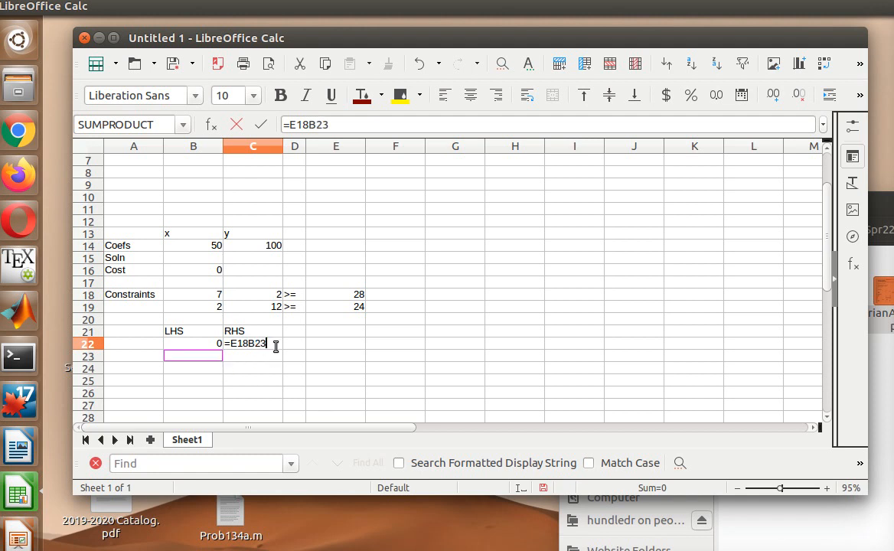
pyautogui.press('BackSpace')
pyautogui.press('BackSpace')
pyautogui.press('BackSpace')
pyautogui.press('BackSpace')
pyautogui.write('8')
pyautogui.press('Return')
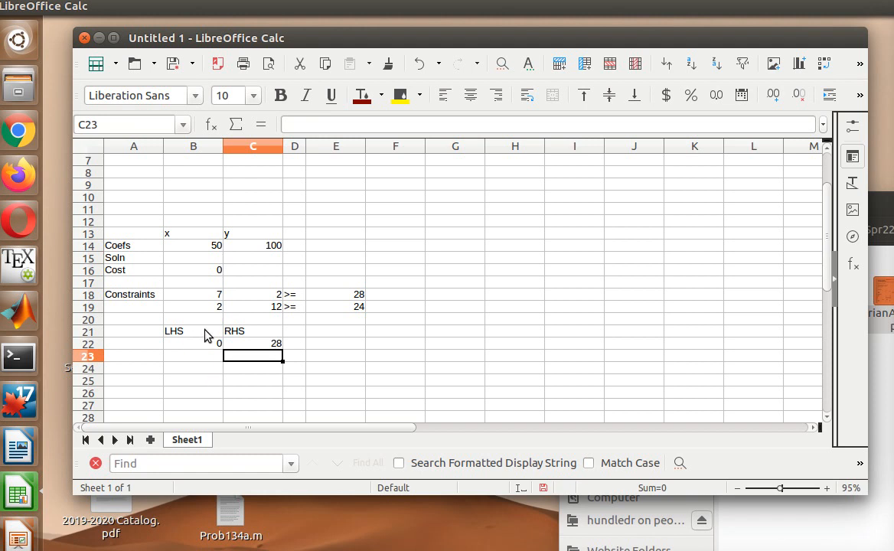
pyautogui.click(202, 363)
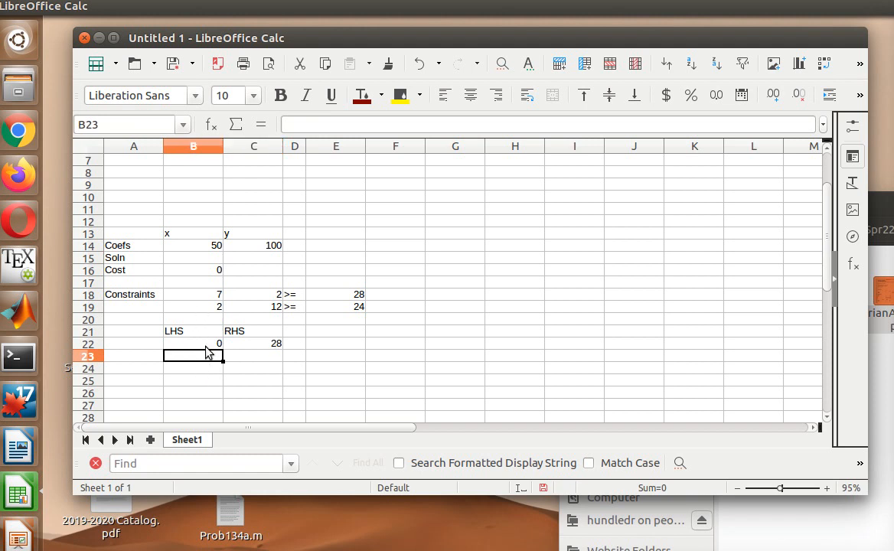
pyautogui.click(205, 346)
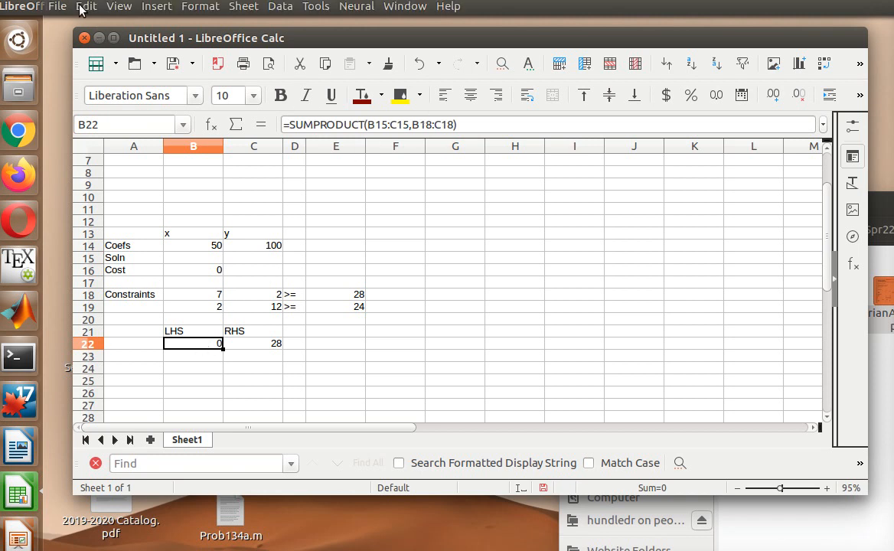
# - Copy the LHS formula from B22 and paste it into B23
pyautogui.click(85, 7)
pyautogui.click(118, 102)
pyautogui.click(182, 358)
pyautogui.rightClick(182, 358)
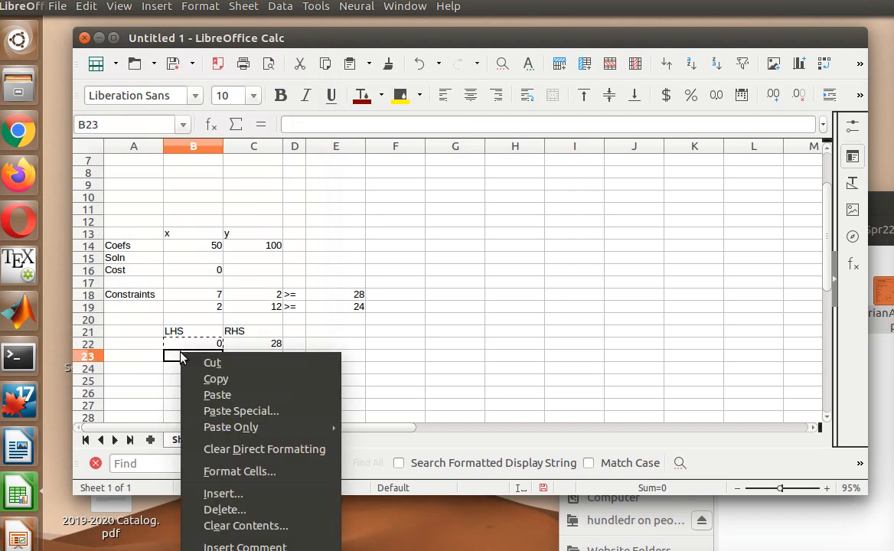
pyautogui.click(215, 395)
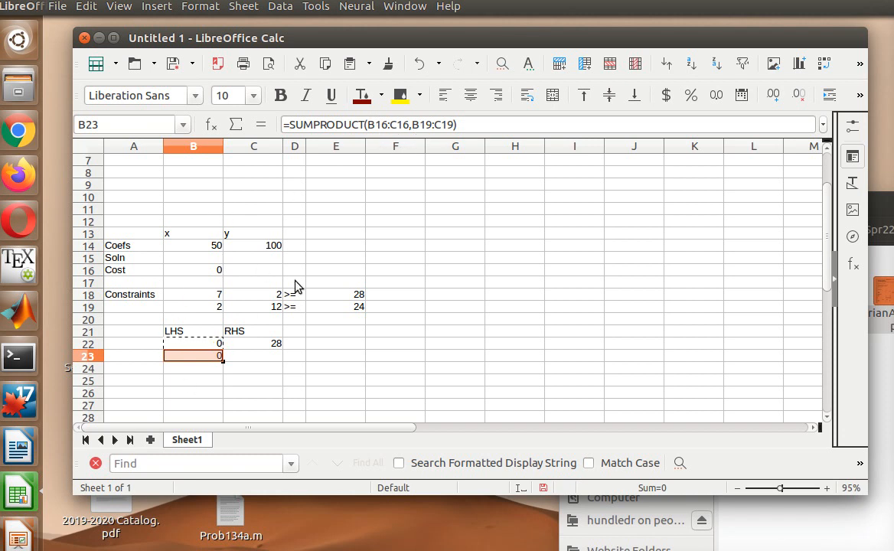
# - Change B22's formula to =SUMPRODUCT($B$15:$C$15,B18:C18) with an absolute solution range
pyautogui.click(197, 346)
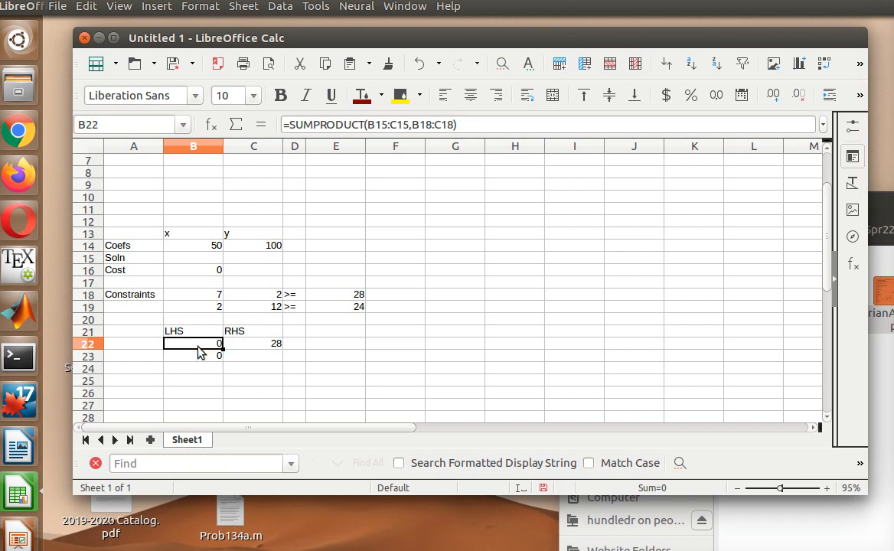
pyautogui.click(371, 124)
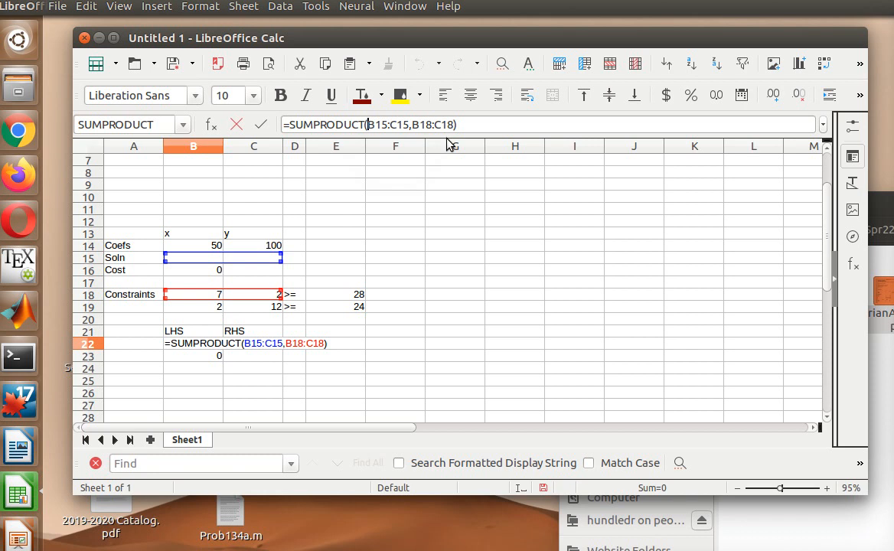
pyautogui.press('Right')
pyautogui.press('Right')
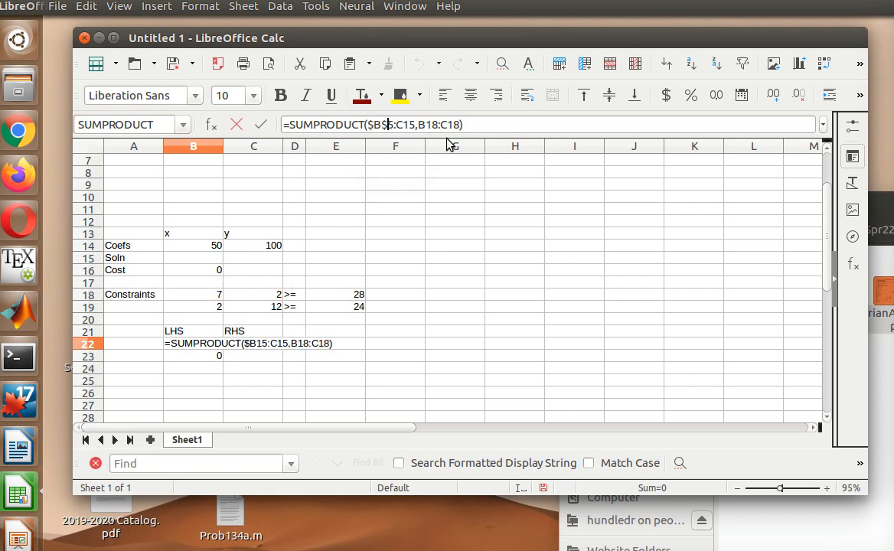
pyautogui.hotkey('shift', 'F4')
pyautogui.press('Right')
pyautogui.press('Right')
pyautogui.write('$')
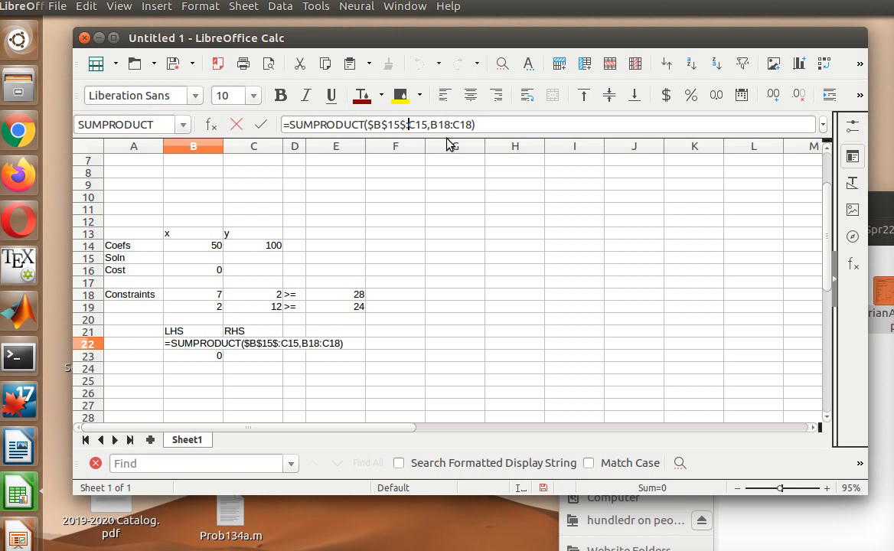
pyautogui.press('BackSpace')
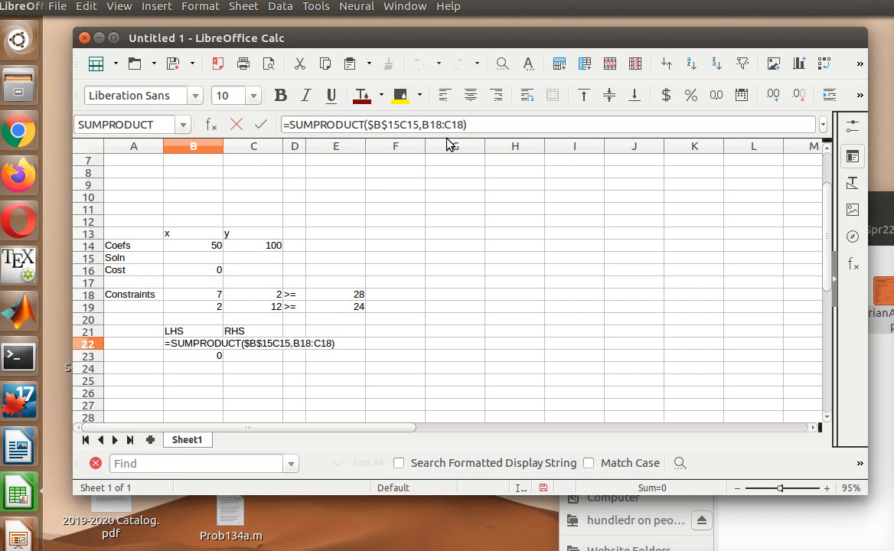
pyautogui.press('Right')
pyautogui.write('$')
pyautogui.press('Right')
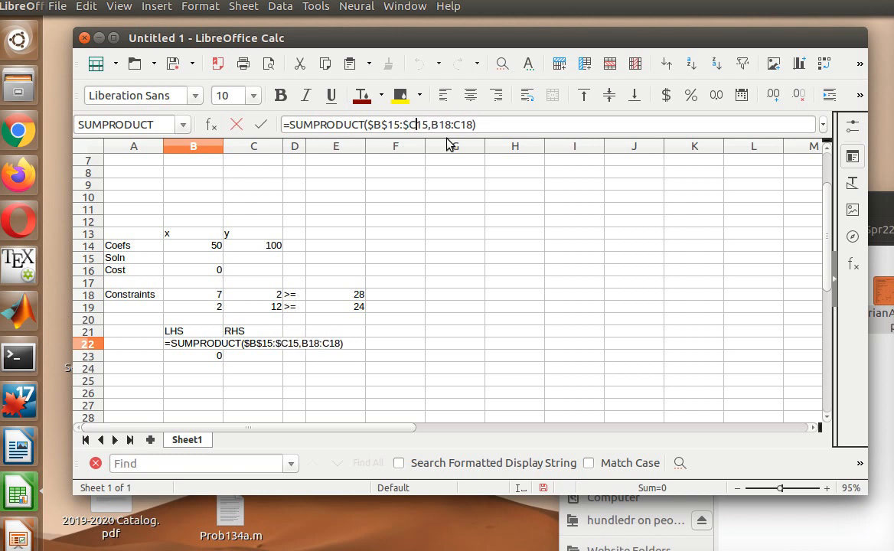
pyautogui.write('$')
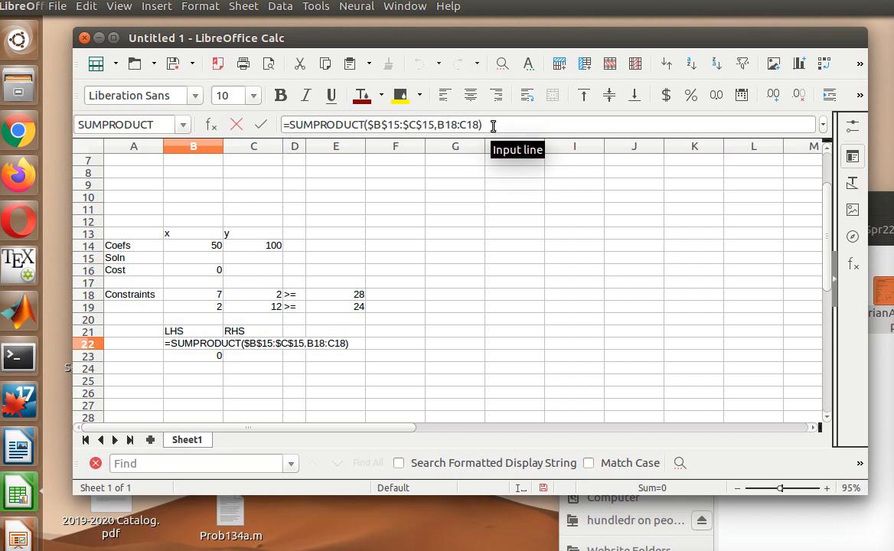
pyautogui.press('Return')
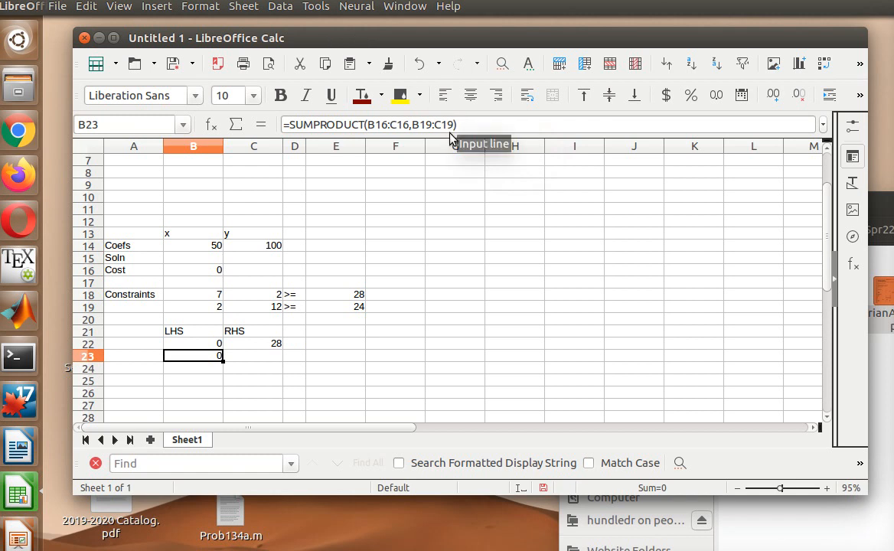
pyautogui.click(214, 345)
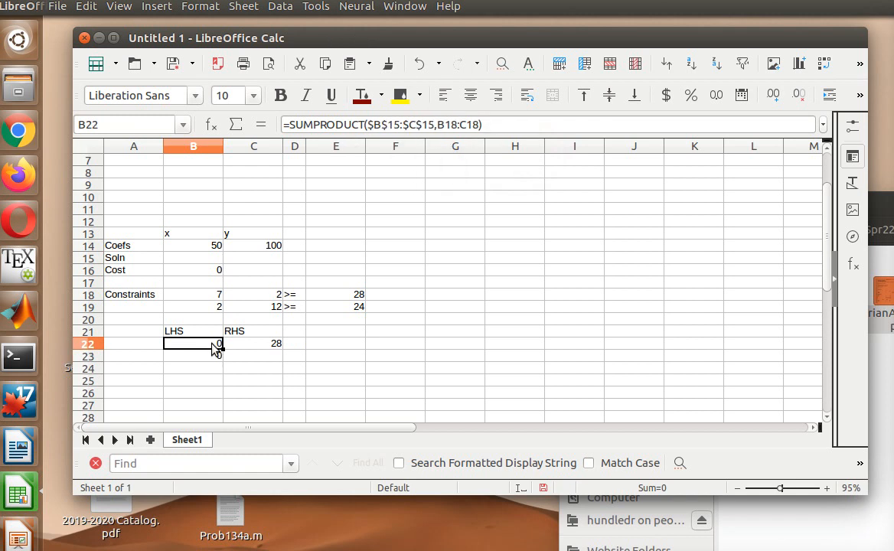
# - Paste B22's updated formula over B23, giving =SUMPRODUCT($B$15:$C$15,B19:C19)
pyautogui.rightClick(213, 349)
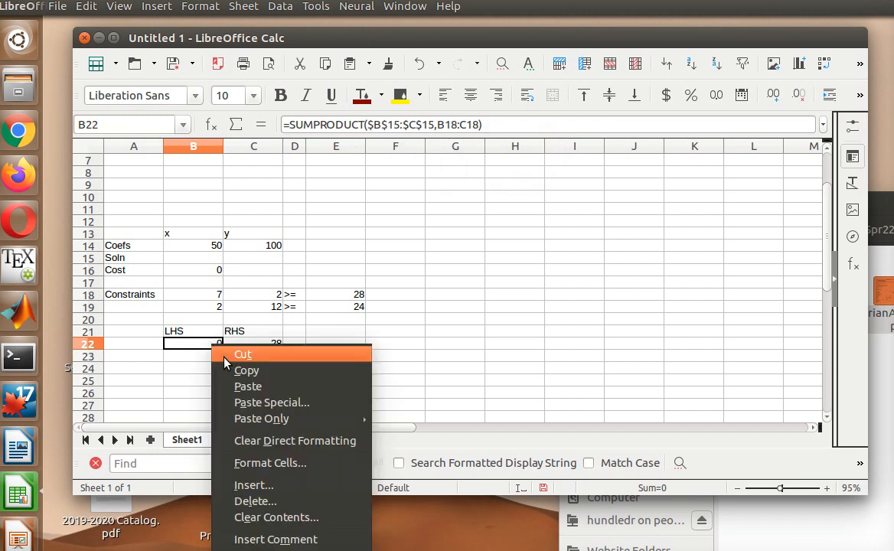
pyautogui.click(248, 372)
pyautogui.click(207, 357)
pyautogui.rightClick(205, 356)
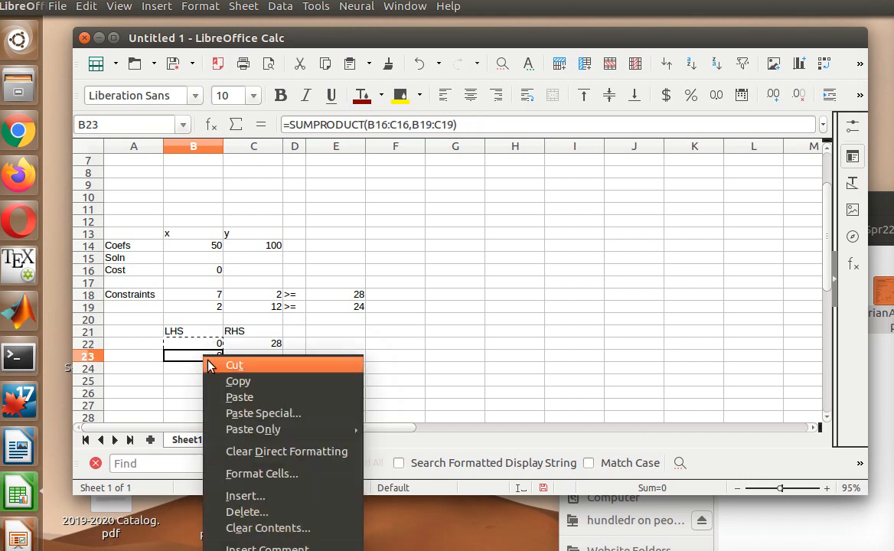
pyautogui.click(244, 397)
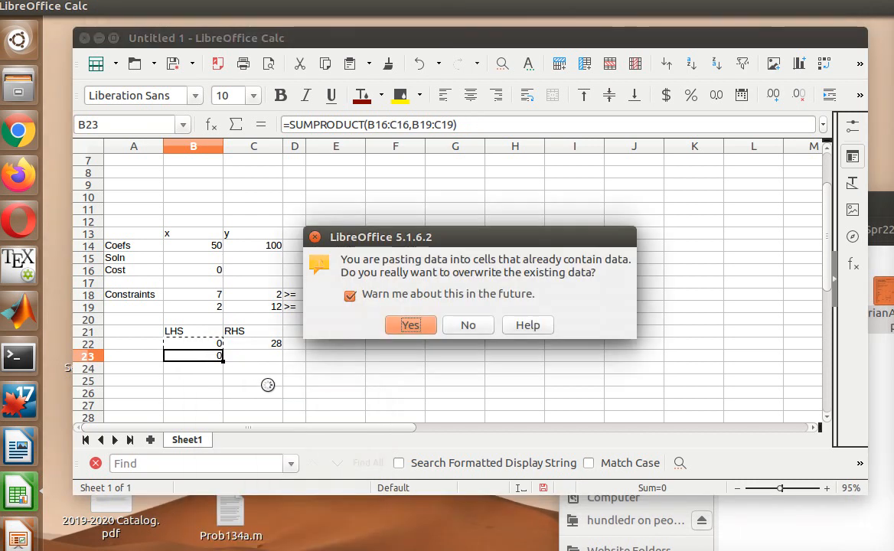
pyautogui.click(419, 327)
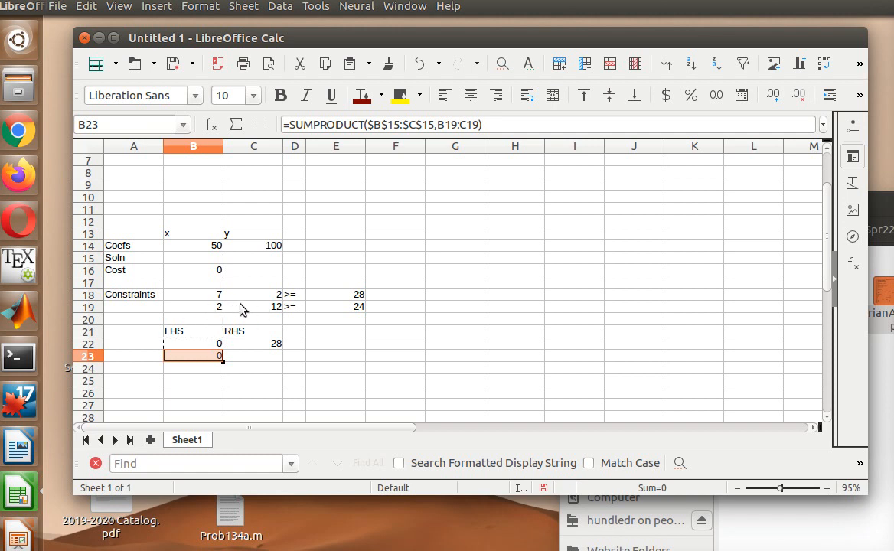
pyautogui.click(239, 361)
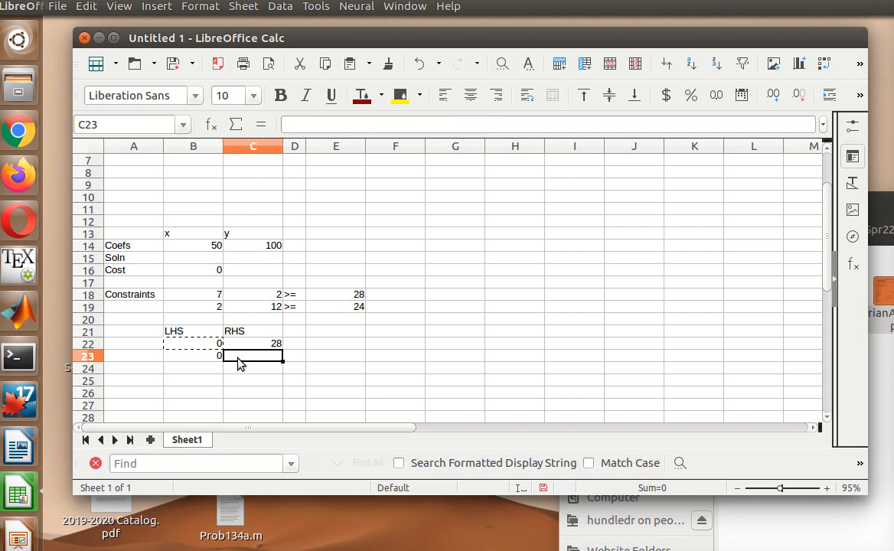
# - Enter =E19 in C23 so the second constraint's RHS shows 24
pyautogui.write('=')
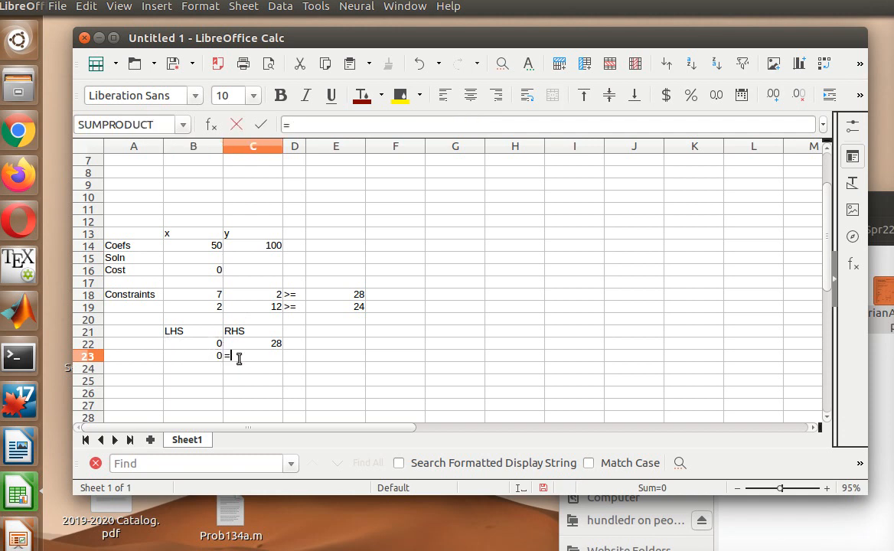
pyautogui.write('E19')
pyautogui.press('Return')
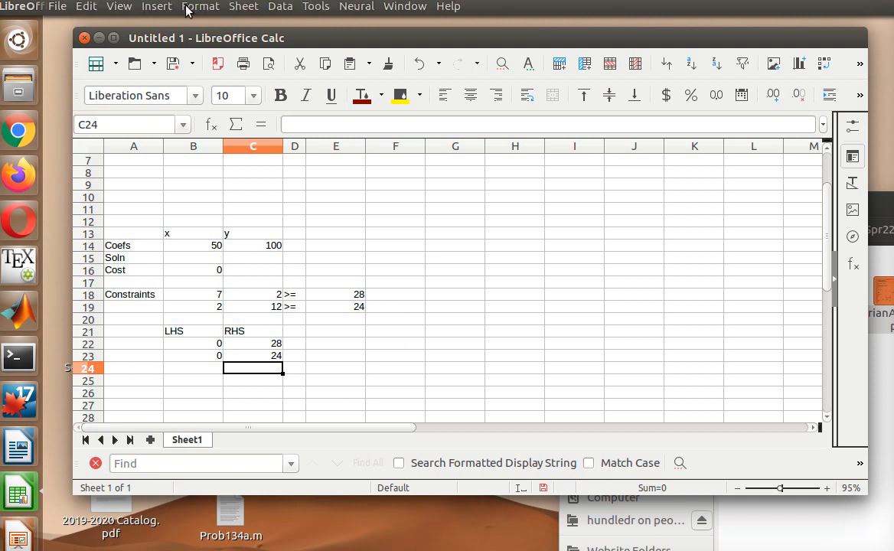
pyautogui.click(312, 10)
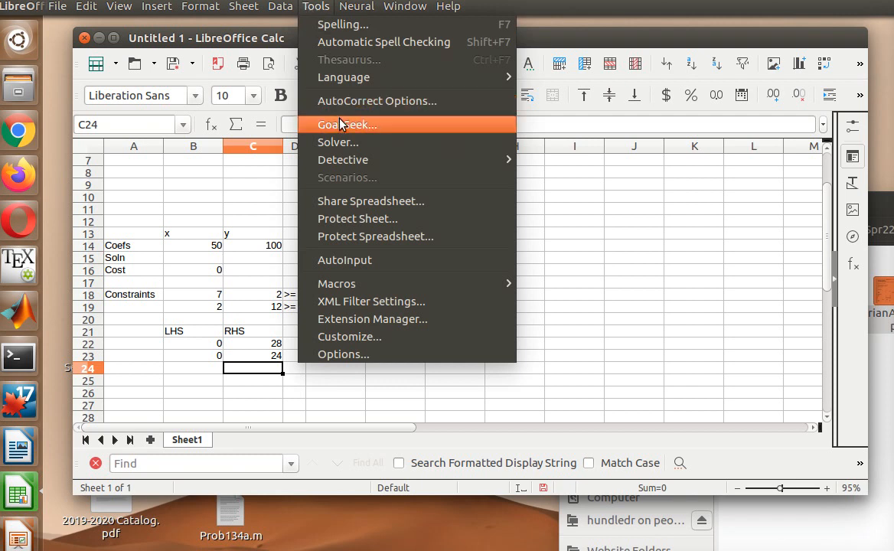
# - Open Solver and set it to minimise the target cell $B$16
pyautogui.click(347, 145)
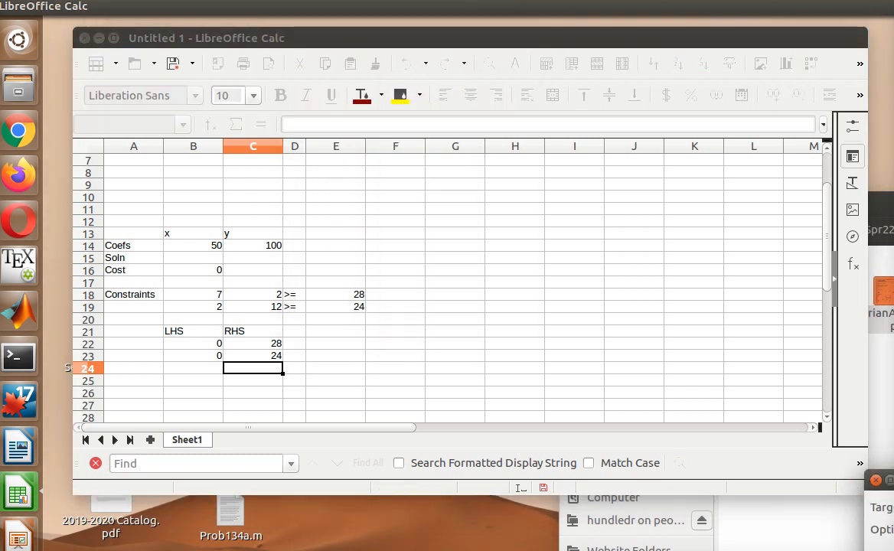
pyautogui.moveTo(893, 481); pyautogui.dragTo(599, 40)
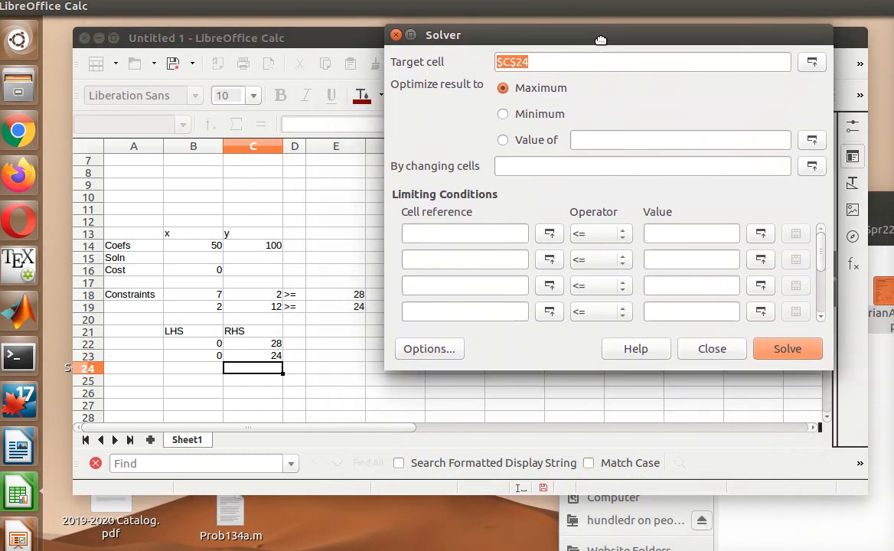
pyautogui.click(503, 115)
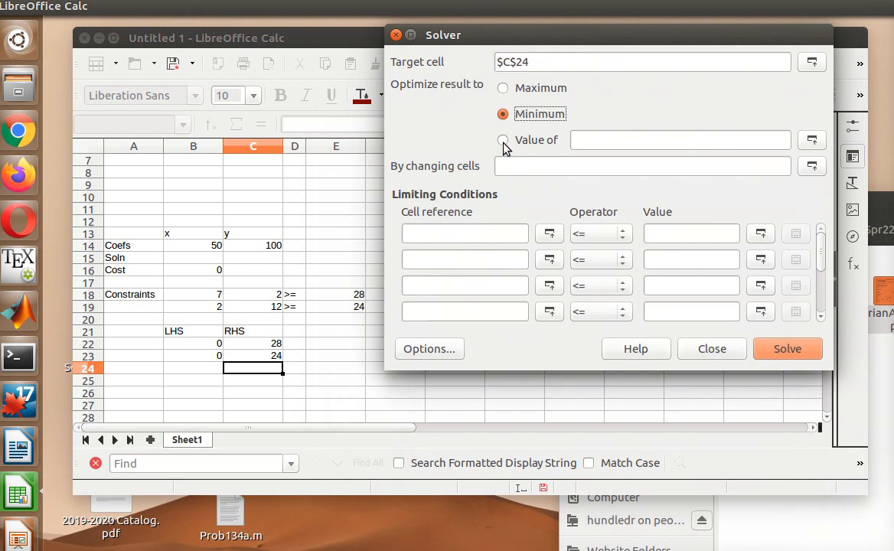
pyautogui.click(570, 166)
pyautogui.doubleClick(541, 62)
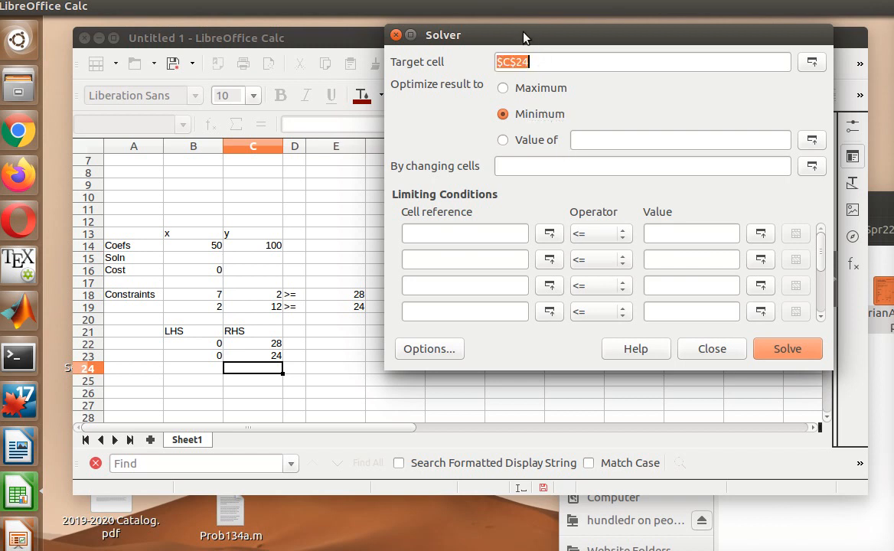
pyautogui.moveTo(526, 37); pyautogui.dragTo(580, 40)
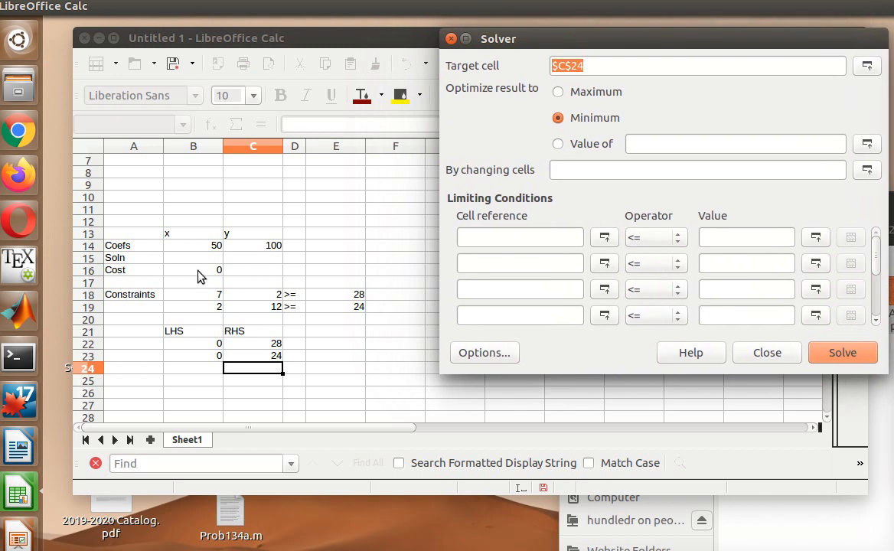
pyautogui.write('$B$16')
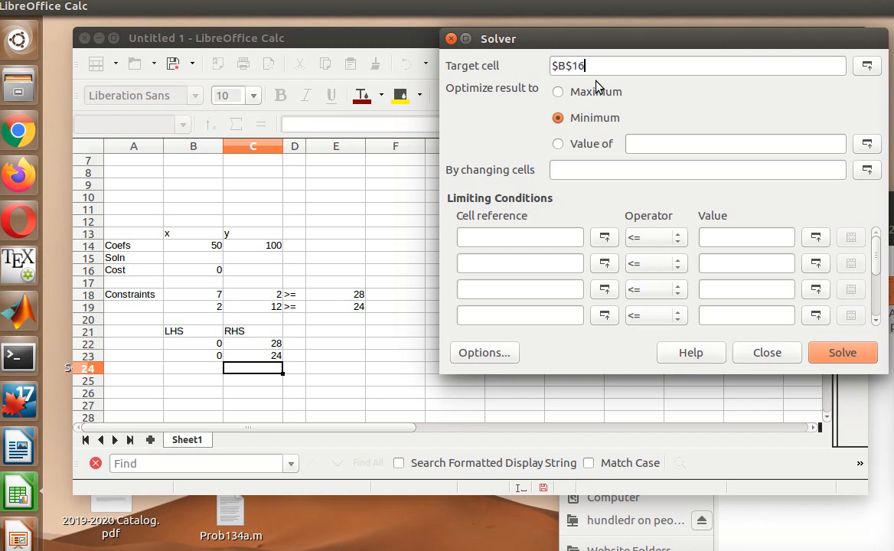
pyautogui.click(605, 121)
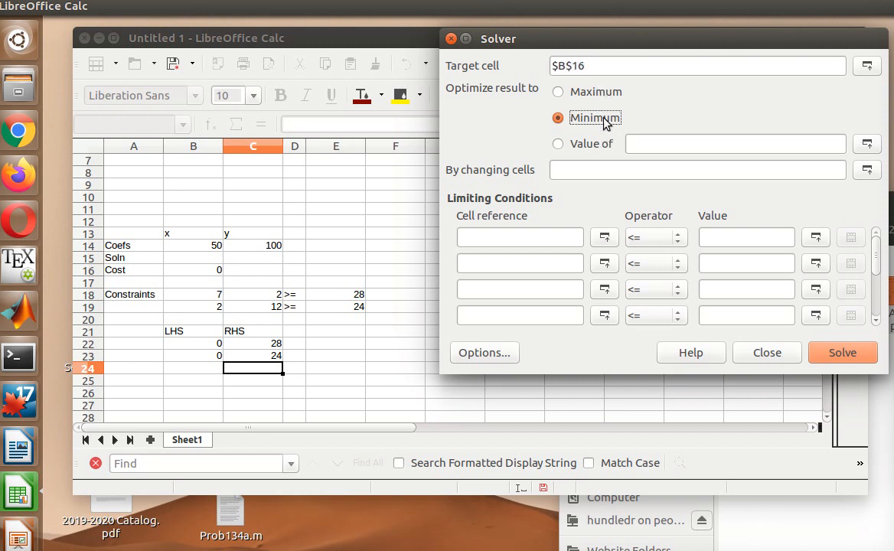
# - Set the changing cells to $B$15:$C$15
pyautogui.click(605, 170)
pyautogui.write('$B$15:$C$15')
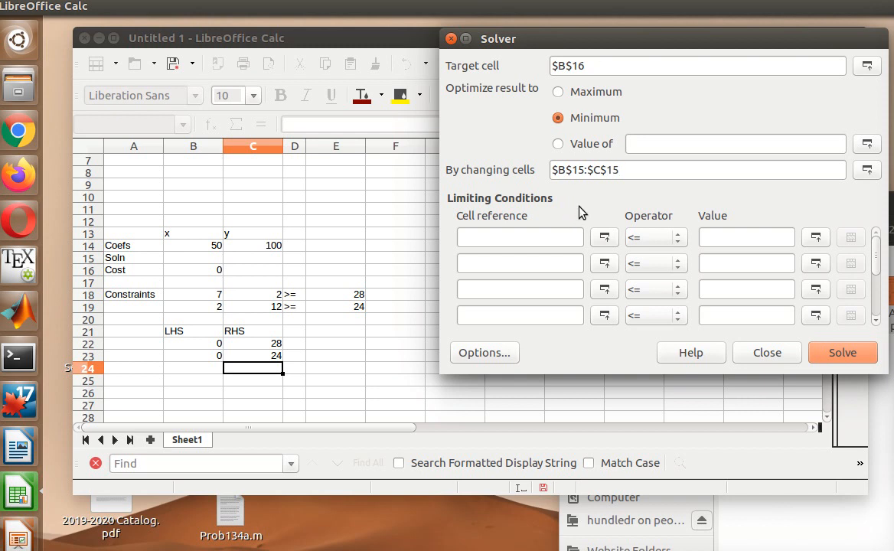
pyautogui.click(555, 241)
# - Add constraint cells B22 and B23, each with the => relation
pyautogui.write('B22')
pyautogui.click(540, 263)
pyautogui.write('B23')
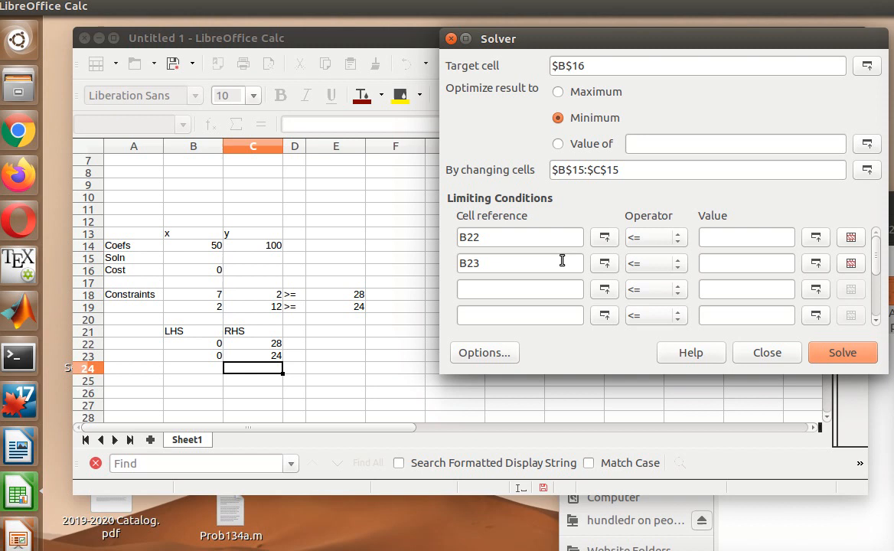
pyautogui.click(644, 237)
pyautogui.click(657, 284)
pyautogui.click(658, 262)
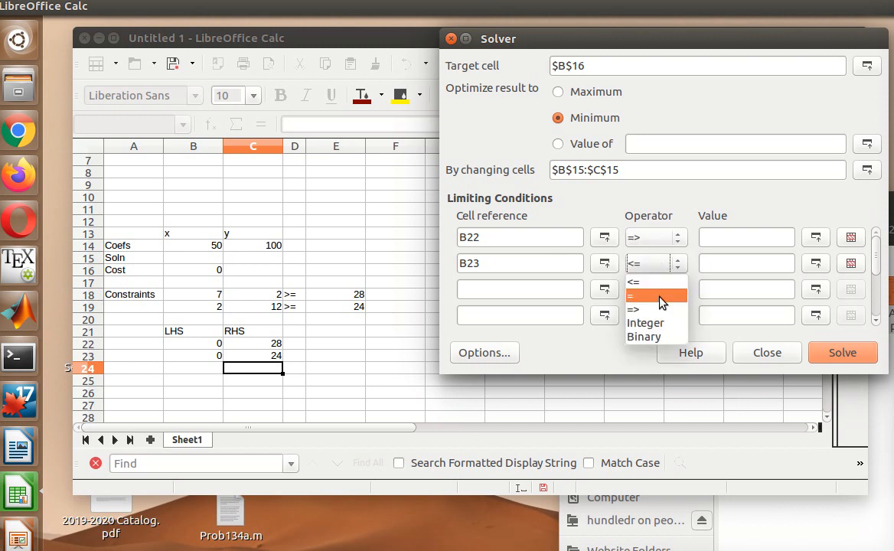
pyautogui.click(657, 307)
# - Set the constraint bounds to C22 and C23 respectively
pyautogui.click(700, 237)
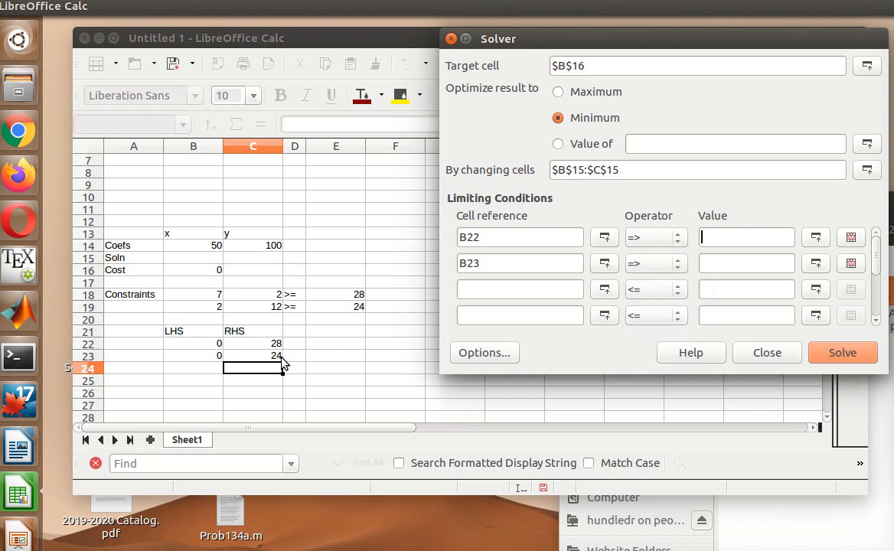
pyautogui.write('C22')
pyautogui.click(734, 264)
pyautogui.write('C23')
# - Enable 'Assume variables as non-negative' in the Solver options and confirm
pyautogui.click(500, 358)
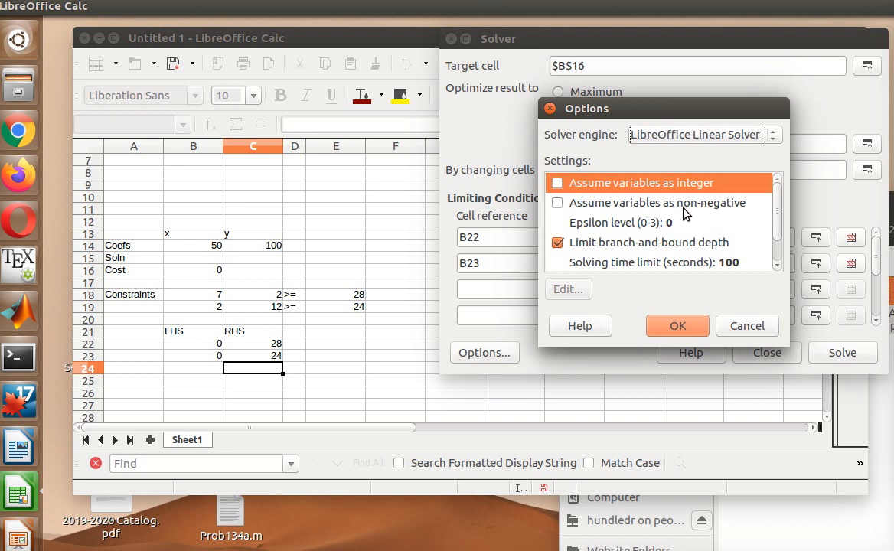
pyautogui.click(559, 203)
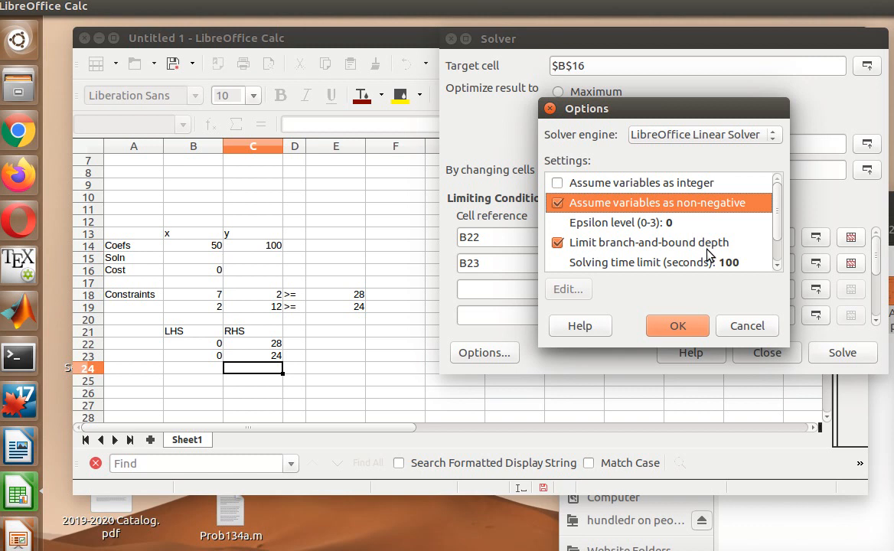
pyautogui.click(684, 324)
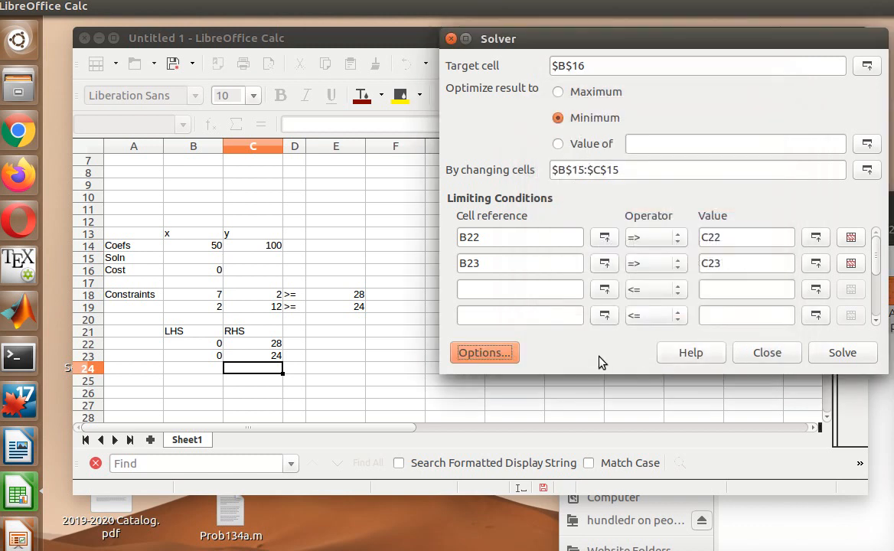
# - Solve and keep the result: x=3.6, y=1.4, minimum cost 320
pyautogui.click(854, 357)
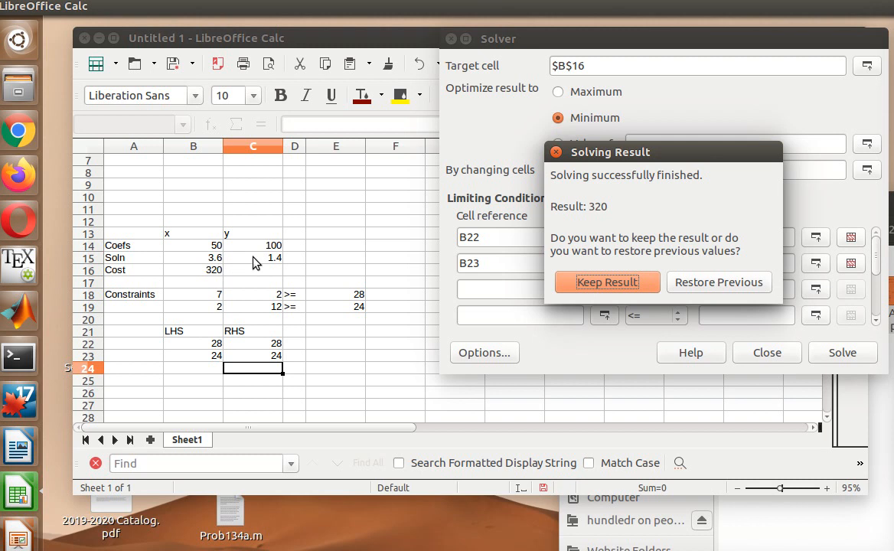
pyautogui.click(624, 285)
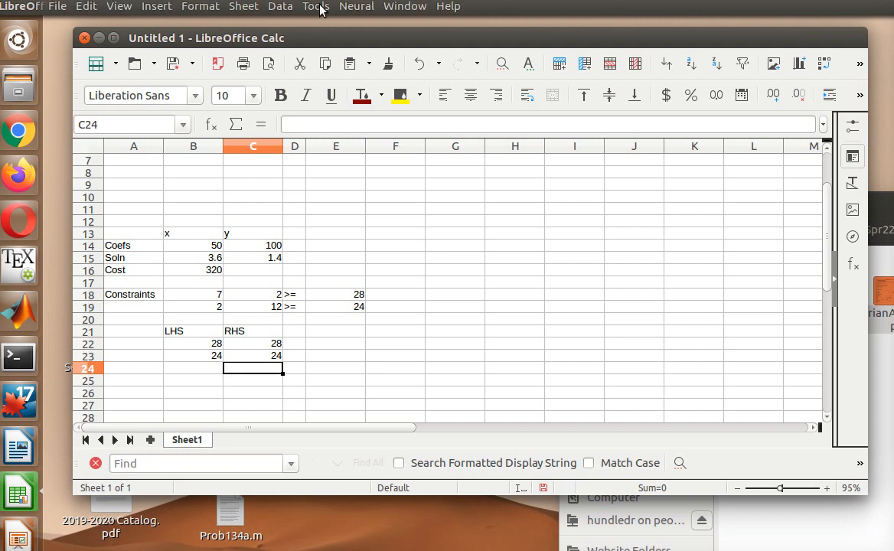
pyautogui.click(316, 7)
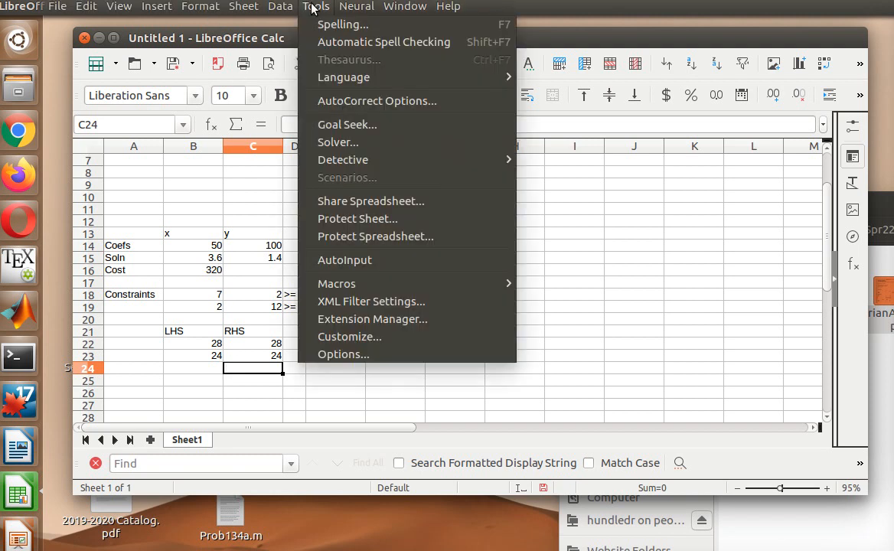
pyautogui.click(348, 143)
pyautogui.click(595, 85)
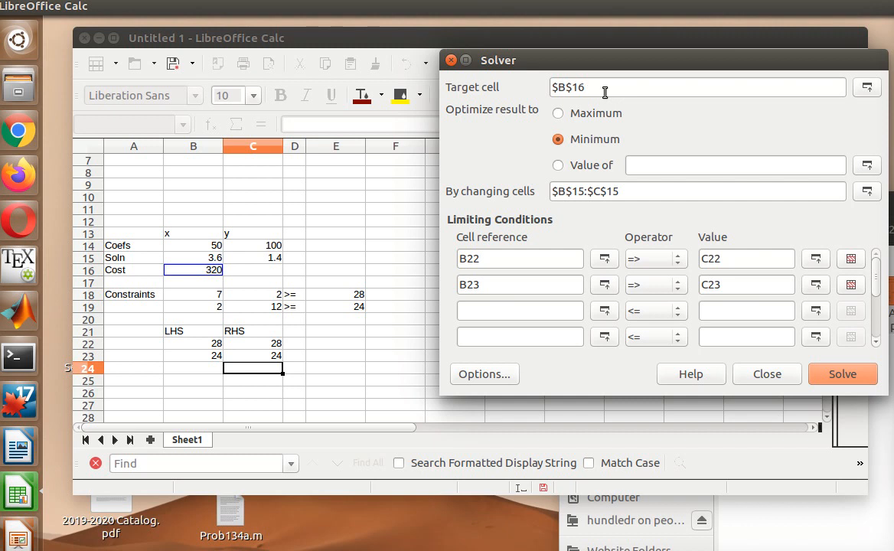
pyautogui.click(633, 194)
pyautogui.click(634, 184)
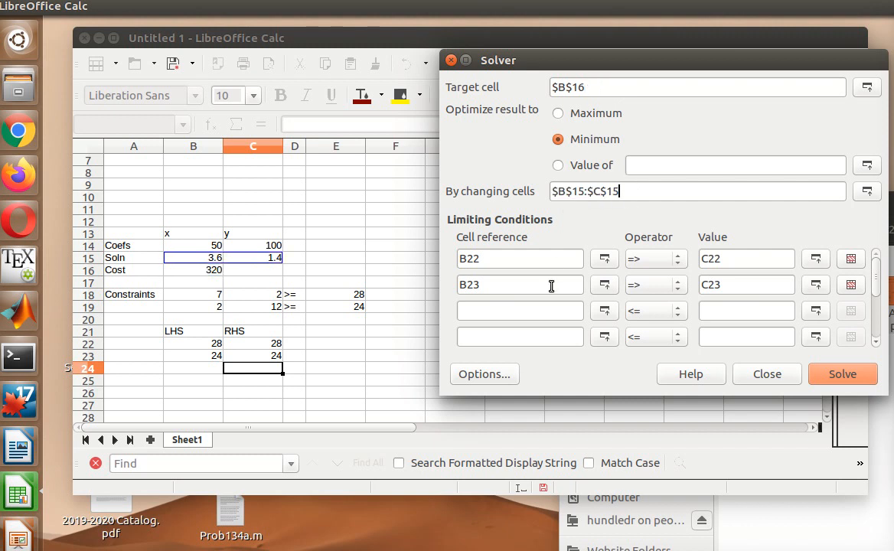
pyautogui.doubleClick(486, 260)
pyautogui.click(487, 285)
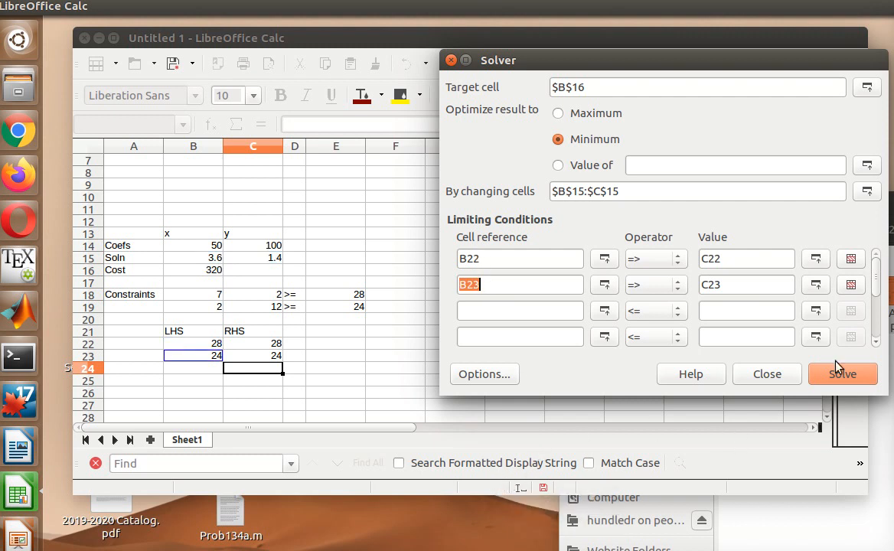
pyautogui.click(784, 374)
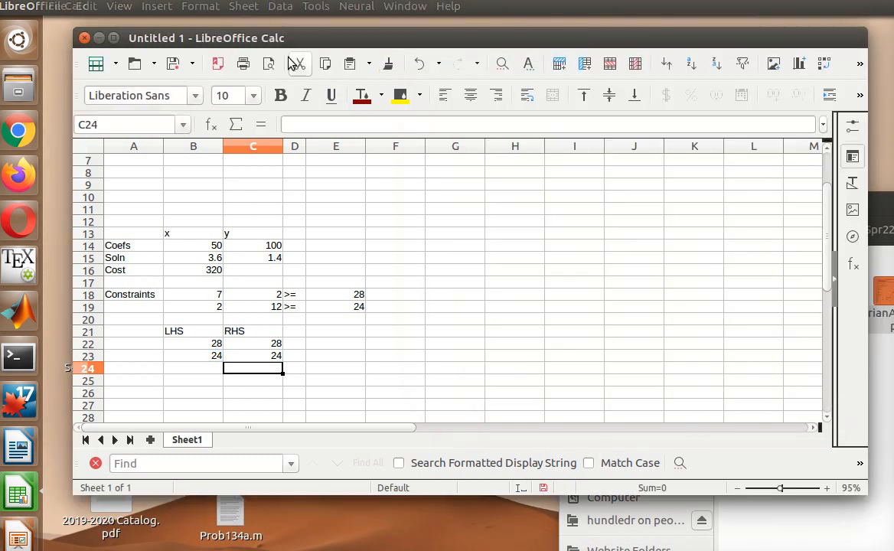